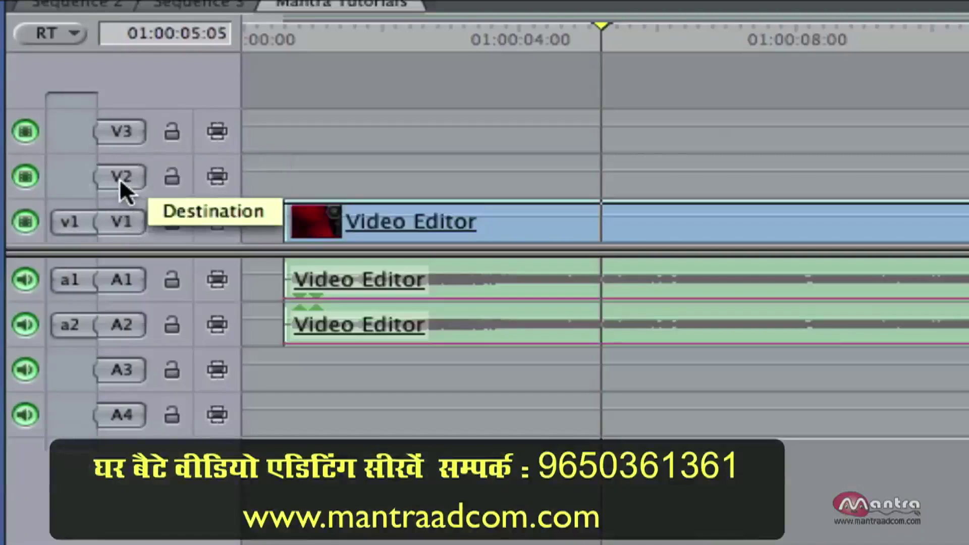
# Step: Patch source v1 to track V3, return it to V1, and toggle its connection to the V1 destination off and on
pyautogui.moveTo(64, 226); pyautogui.dragTo(96, 133)
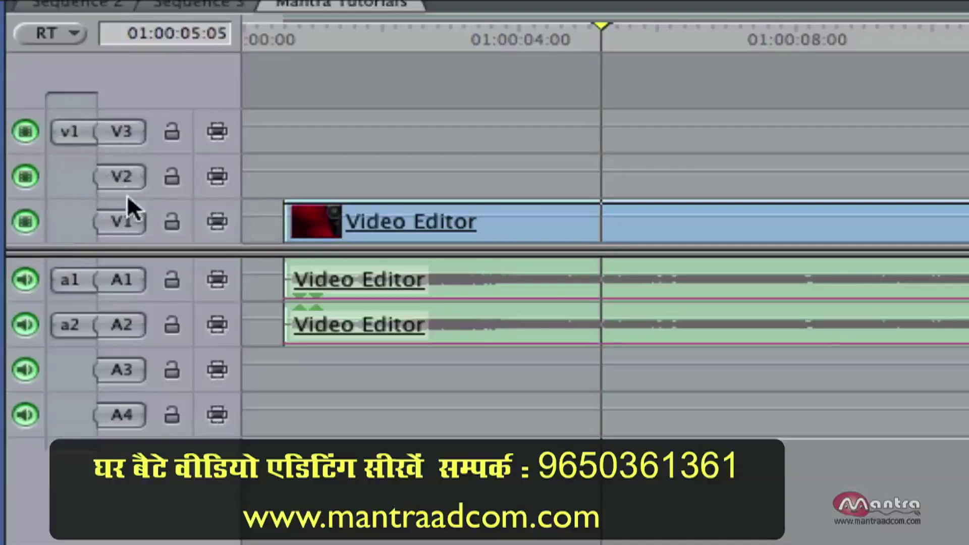
pyautogui.click(126, 217)
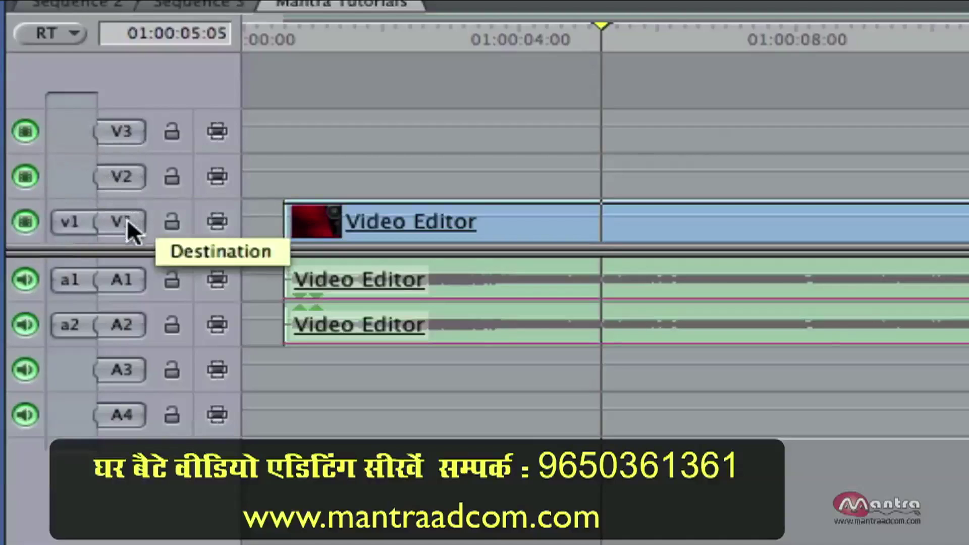
pyautogui.click(126, 218)
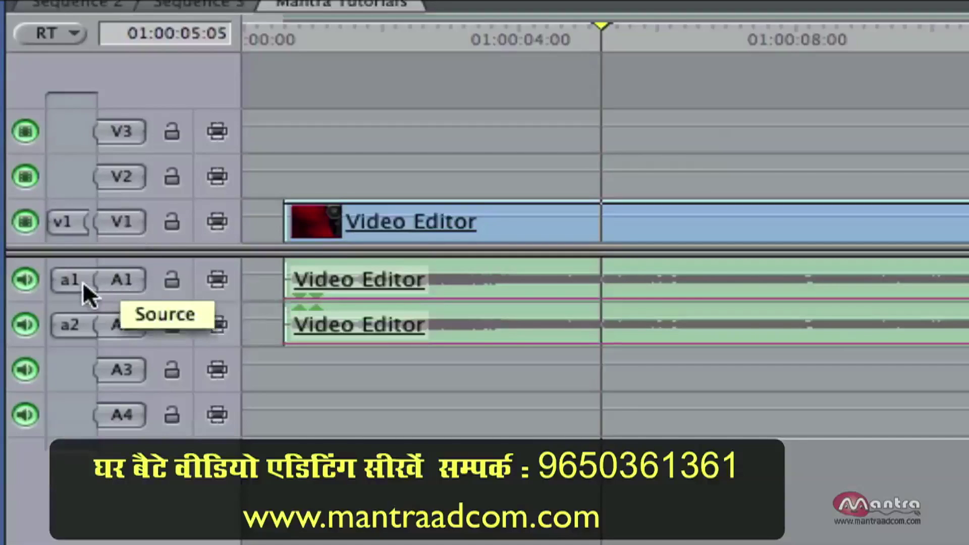
pyautogui.click(126, 221)
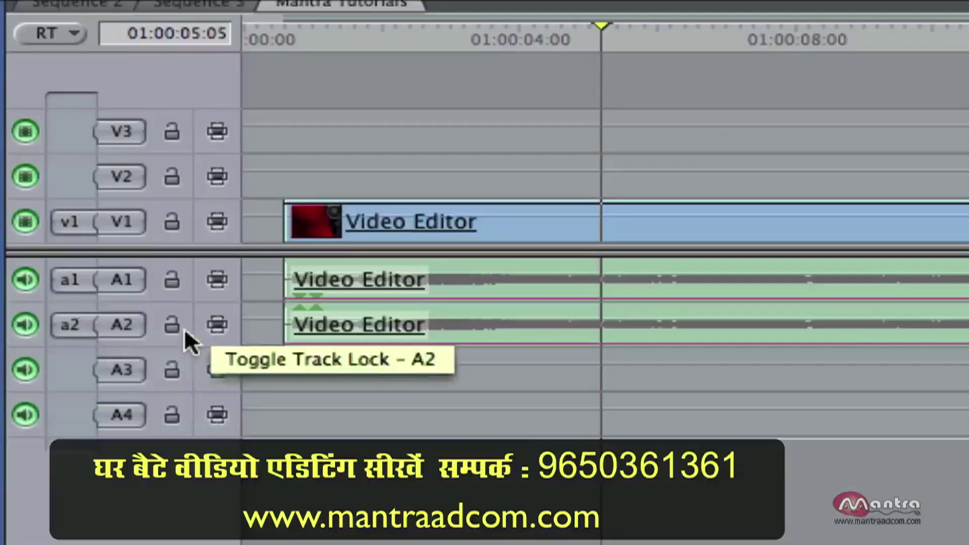
# Step: Patch source a2 to A4 and a1 to A3, try placing the clip after the first one, and undo the placement
pyautogui.moveTo(58, 314); pyautogui.dragTo(86, 428)
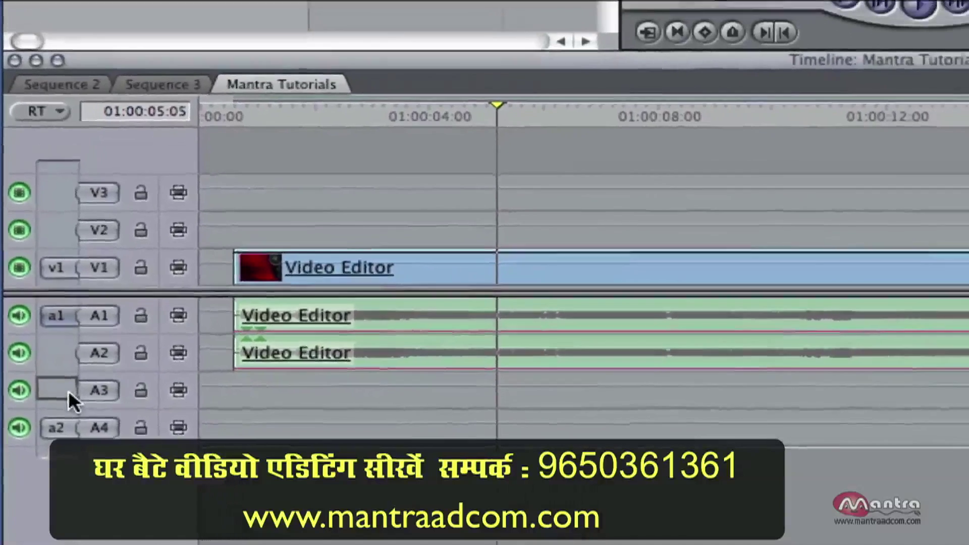
pyautogui.moveTo(68, 389); pyautogui.dragTo(73, 394)
pyautogui.press('super+minus')
pyautogui.moveTo(785, 49); pyautogui.dragTo(711, 262)
pyautogui.moveTo(639, 285); pyautogui.dragTo(646, 281)
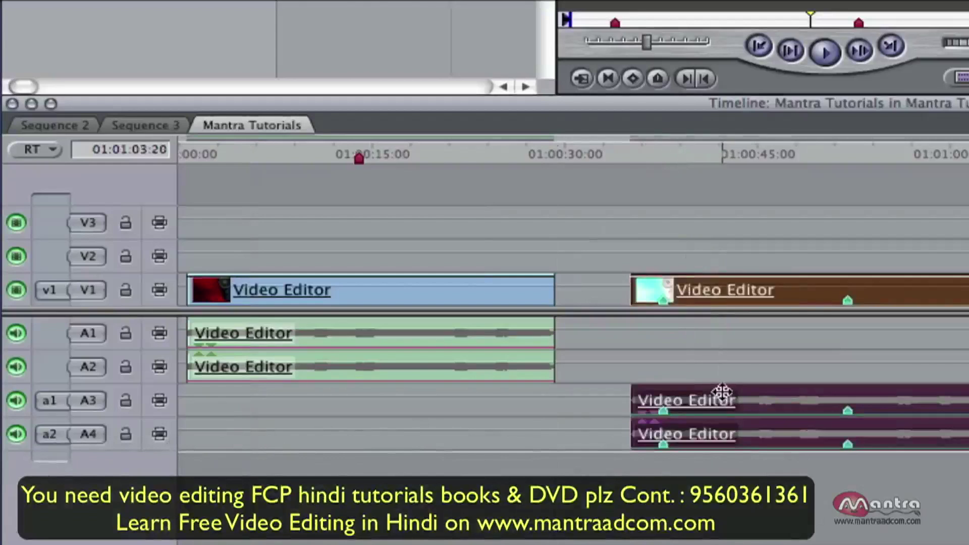
pyautogui.press('super+z')
# Step: Disconnect source v1 from V1, try adding the clip to the timeline as audio only, and undo it
pyautogui.click(94, 293)
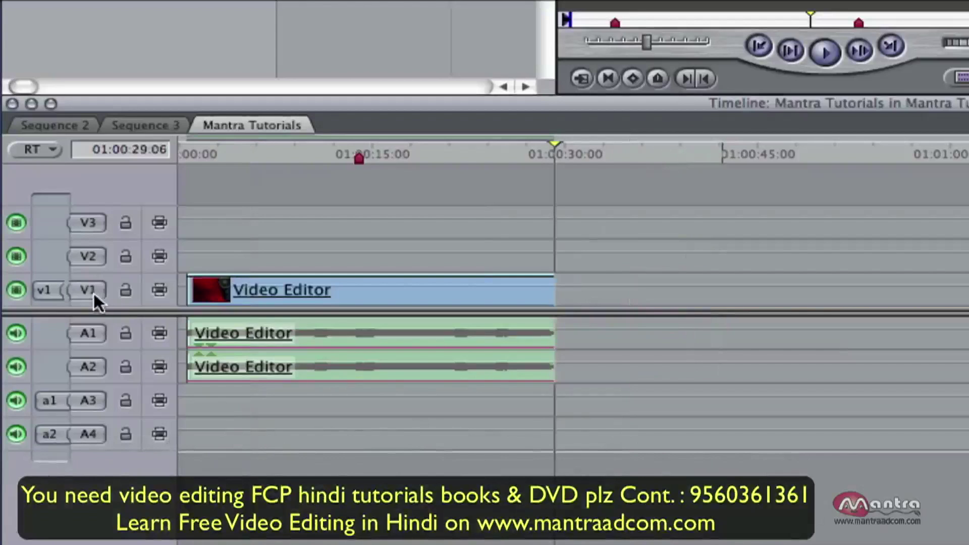
pyautogui.click(93, 291)
pyautogui.moveTo(966, 237); pyautogui.dragTo(703, 394)
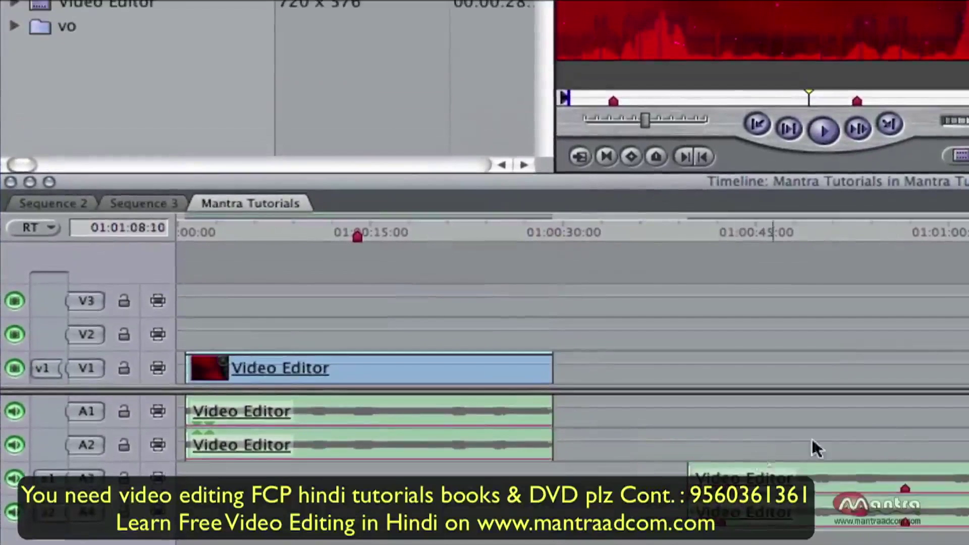
pyautogui.press('super+z')
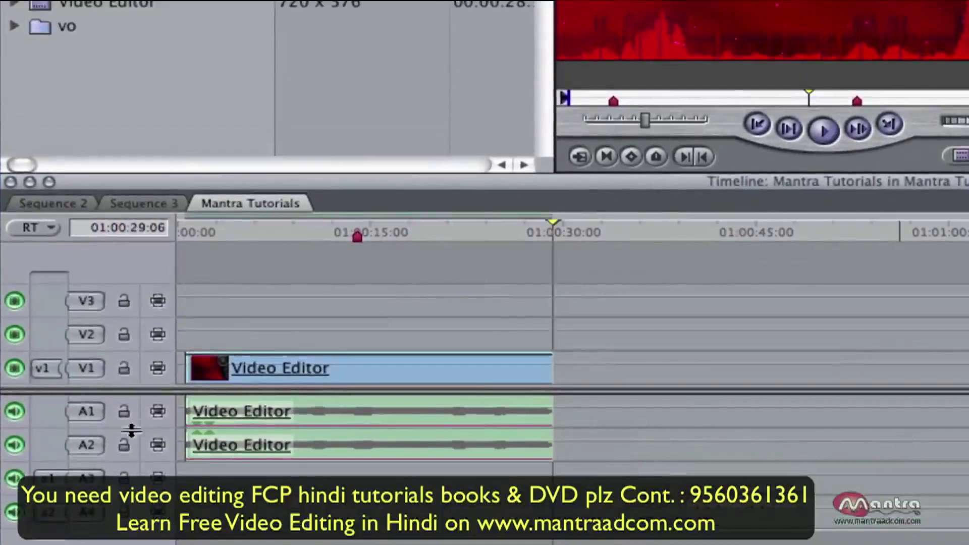
# Step: Patch source v1 to V3, reconnect a1 and a2 to A1 and A2, and place the Video Editor clip on V3 after the first clip
pyautogui.moveTo(47, 367); pyautogui.dragTo(91, 333)
pyautogui.moveTo(757, 31); pyautogui.dragTo(692, 344)
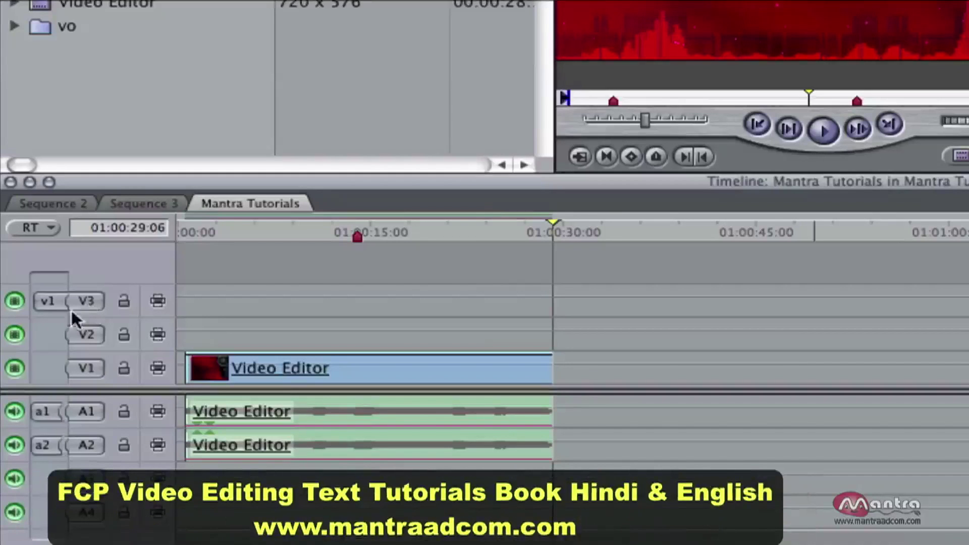
pyautogui.click(83, 410)
pyautogui.click(90, 448)
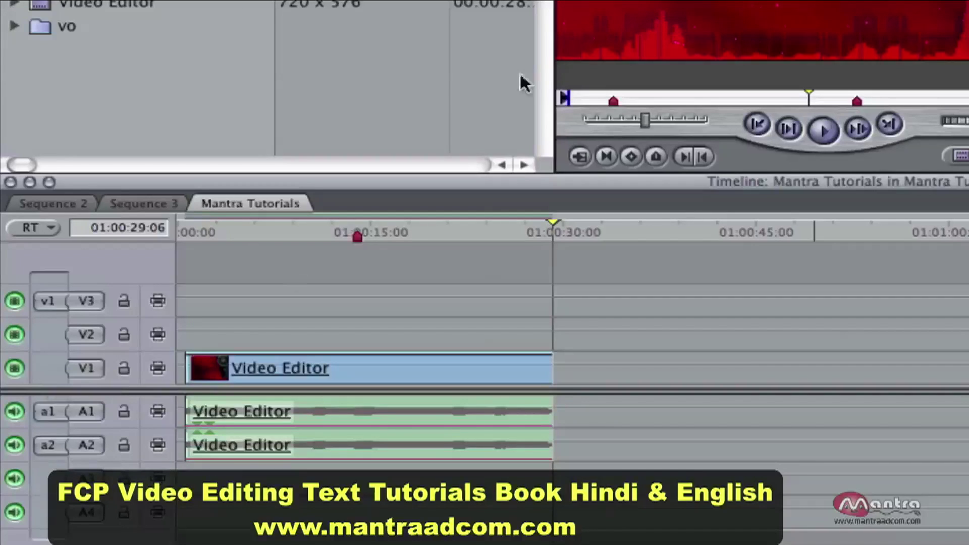
pyautogui.moveTo(656, 41); pyautogui.dragTo(626, 303)
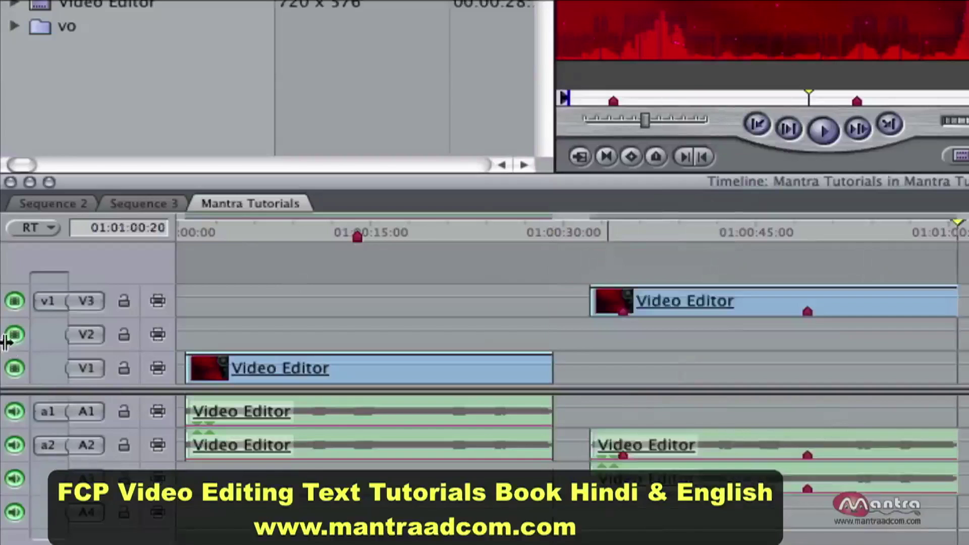
# Step: Hide tracks V3 and V1 in turn, scrub over the clips to check the picture, and turn both tracks visible again
pyautogui.click(15, 301)
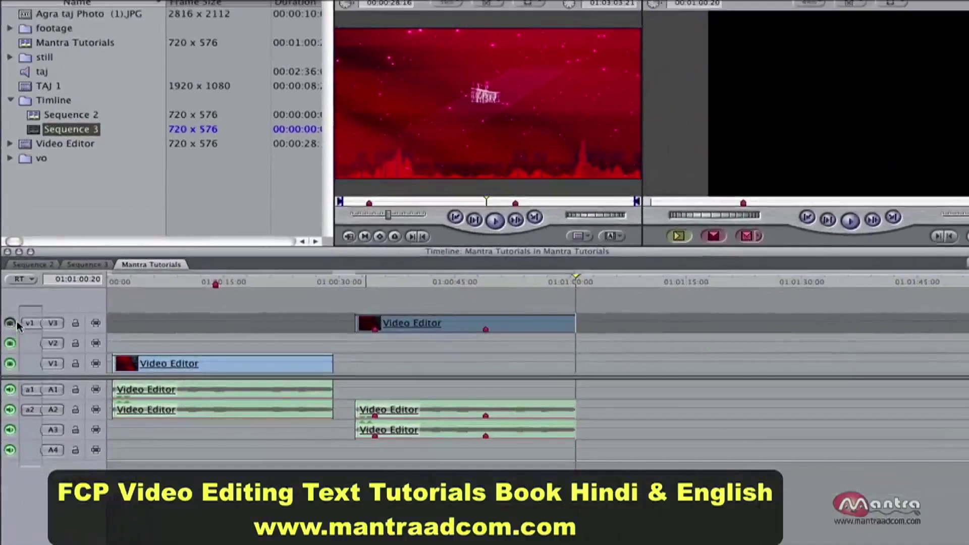
pyautogui.moveTo(392, 280); pyautogui.dragTo(243, 344)
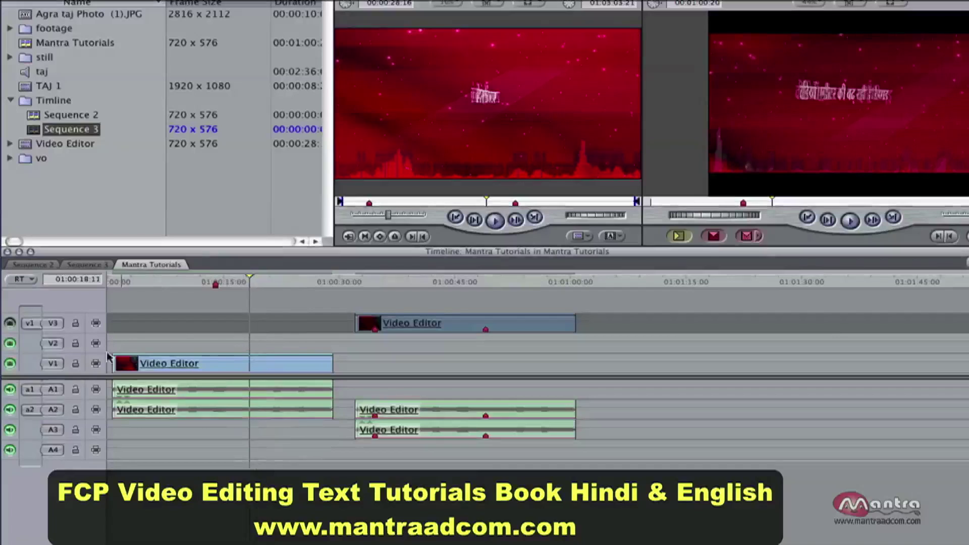
pyautogui.click(10, 364)
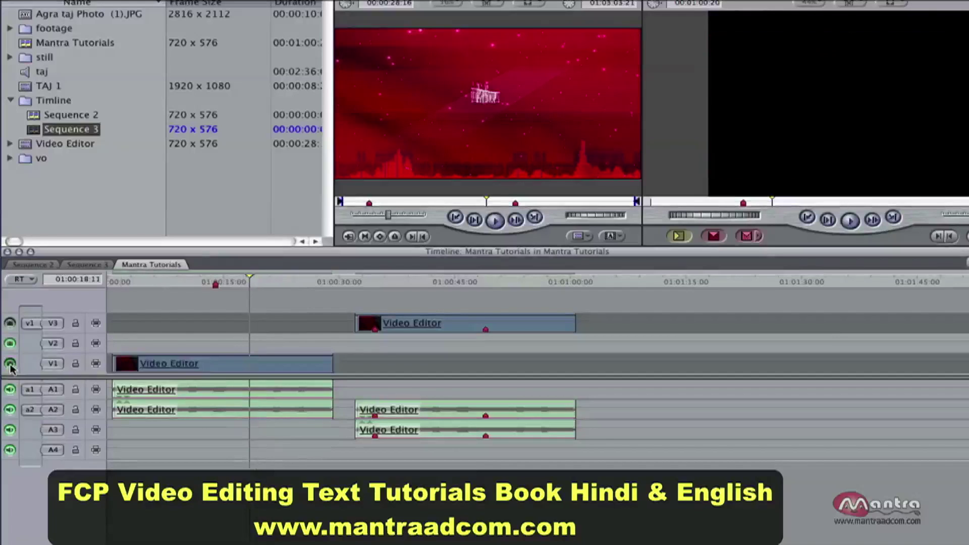
pyautogui.click(10, 323)
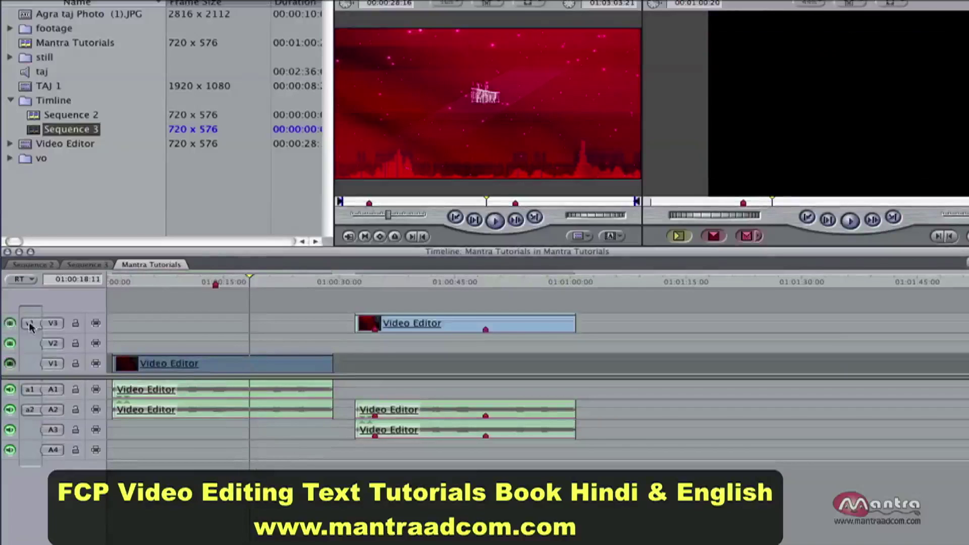
pyautogui.moveTo(249, 283); pyautogui.dragTo(402, 351)
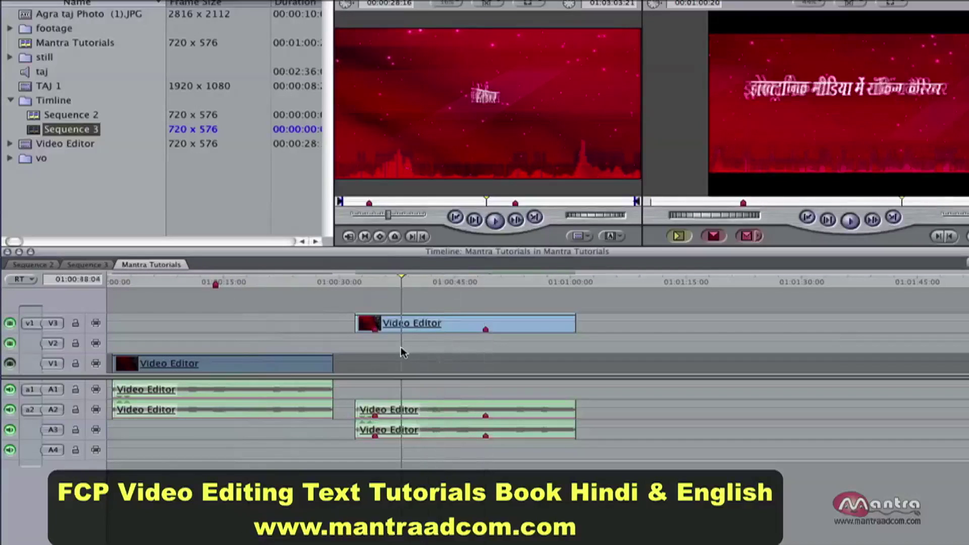
pyautogui.click(10, 364)
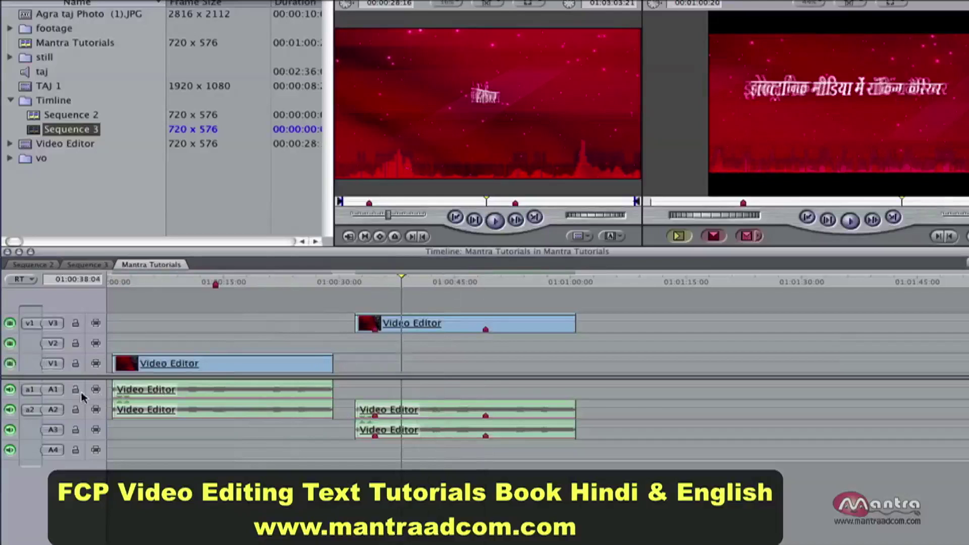
# Step: Mute audio tracks A1 and A2, scrub the playhead to about 01:00:24:13, and make A2 audible again
pyautogui.click(10, 390)
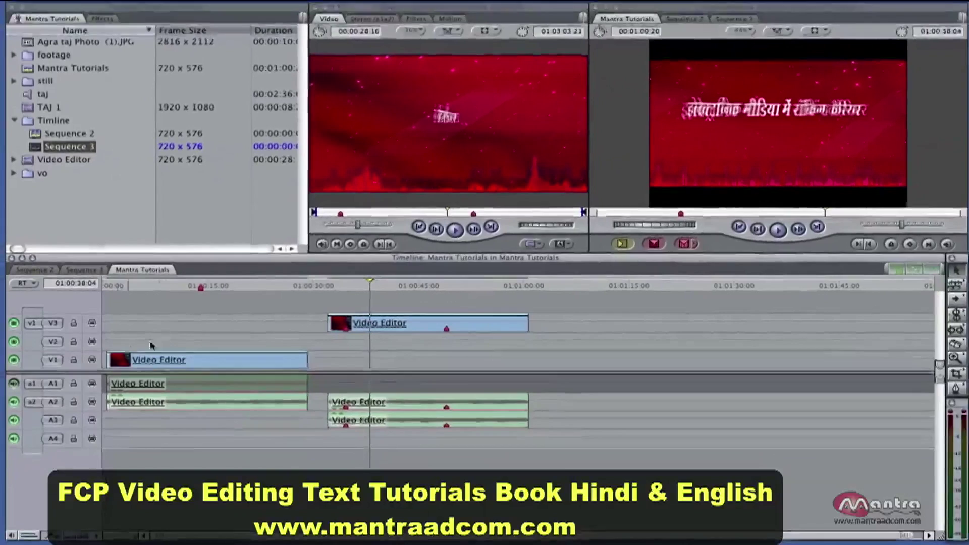
pyautogui.click(14, 401)
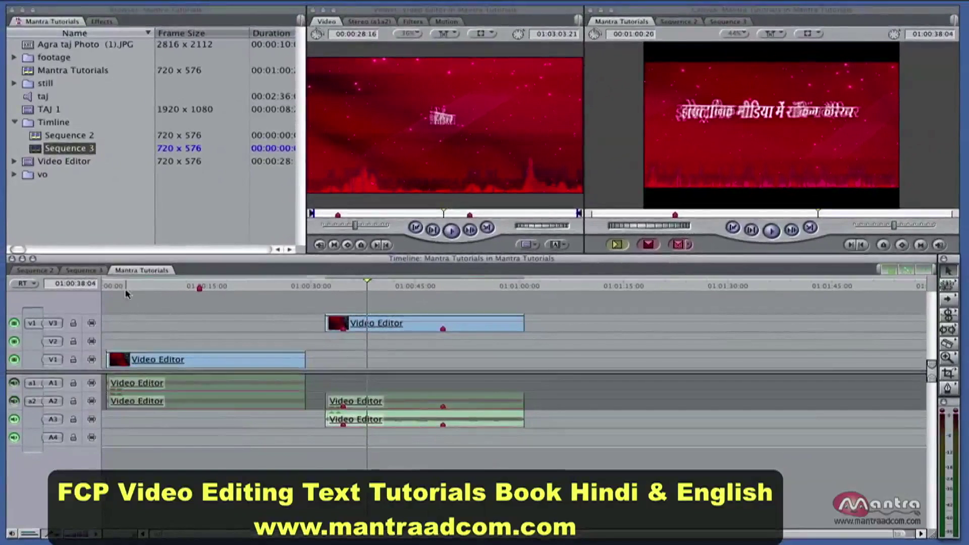
pyautogui.moveTo(126, 287); pyautogui.dragTo(272, 357)
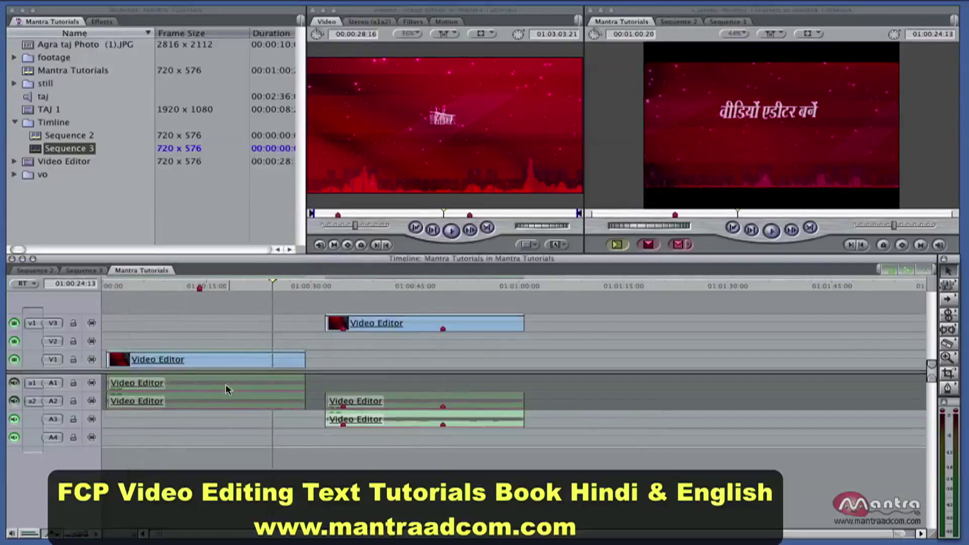
pyautogui.click(14, 401)
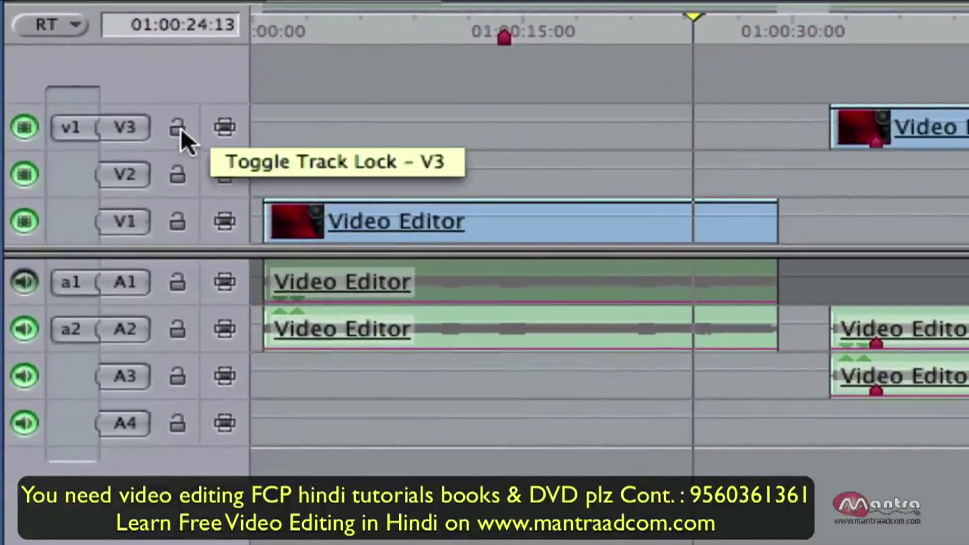
# Step: Lock video tracks V3, V2 and V1, toggle the V3 lock once, and try to move the locked clip on V3
pyautogui.click(180, 129)
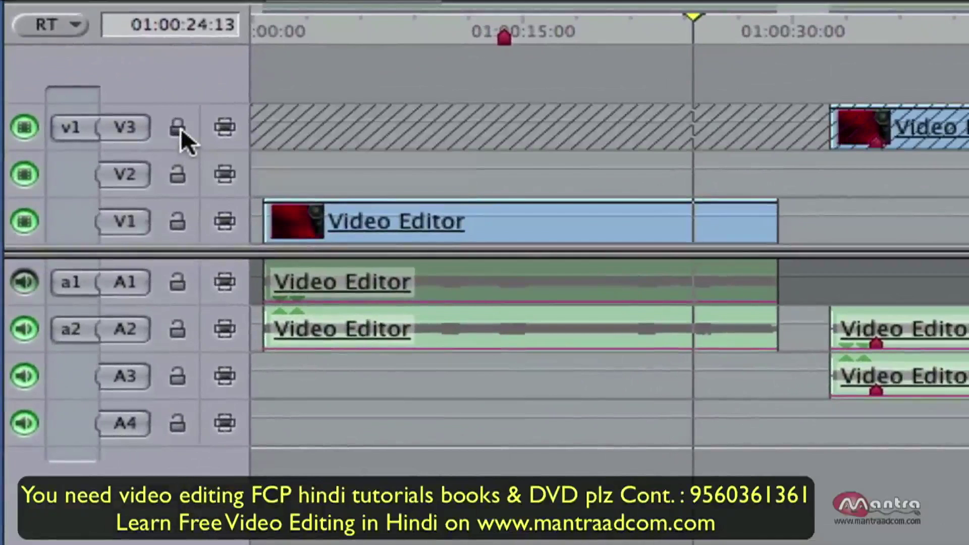
pyautogui.click(177, 175)
pyautogui.click(178, 222)
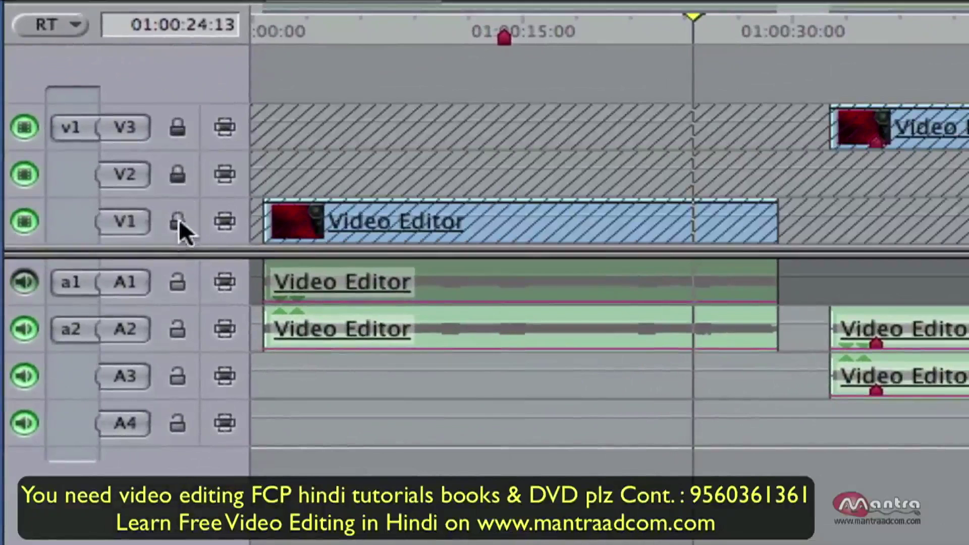
pyautogui.click(178, 129)
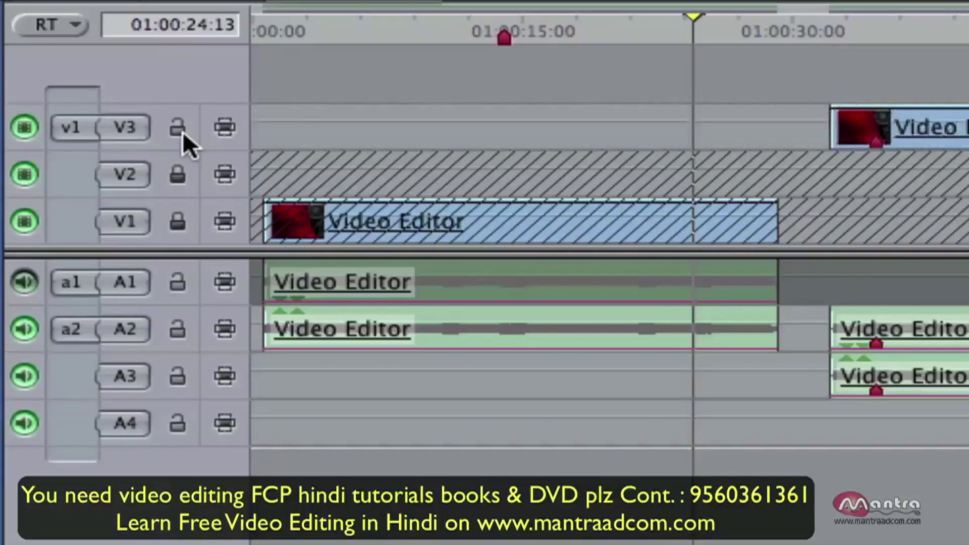
pyautogui.click(178, 129)
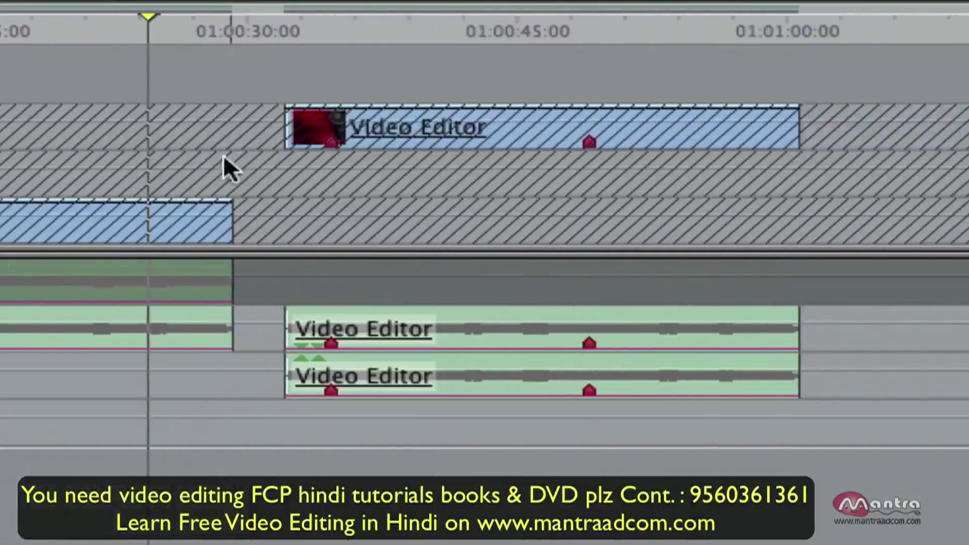
pyautogui.moveTo(422, 125); pyautogui.dragTo(494, 102)
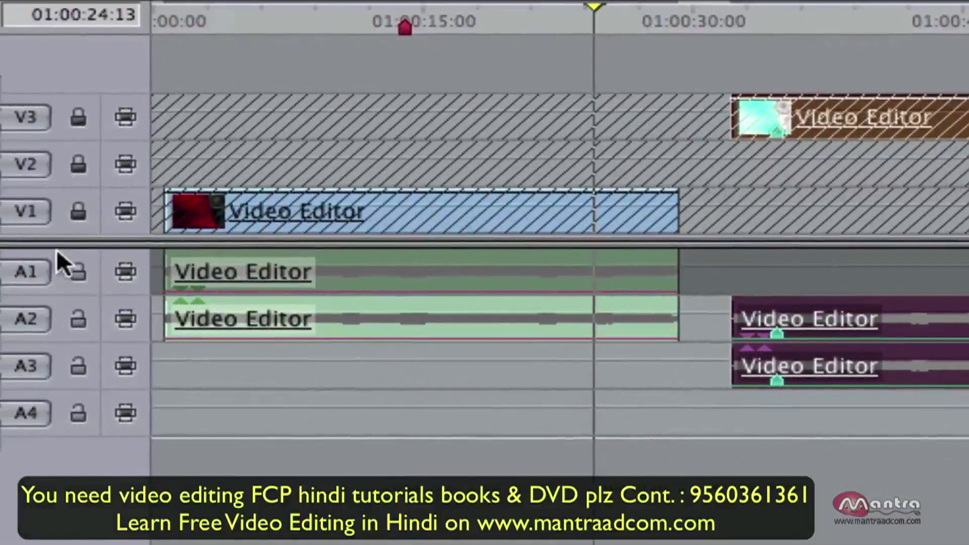
# Step: Lock audio tracks A1, A2, A3 and A4 individually
pyautogui.click(74, 273)
pyautogui.click(77, 276)
pyautogui.click(79, 310)
pyautogui.click(76, 366)
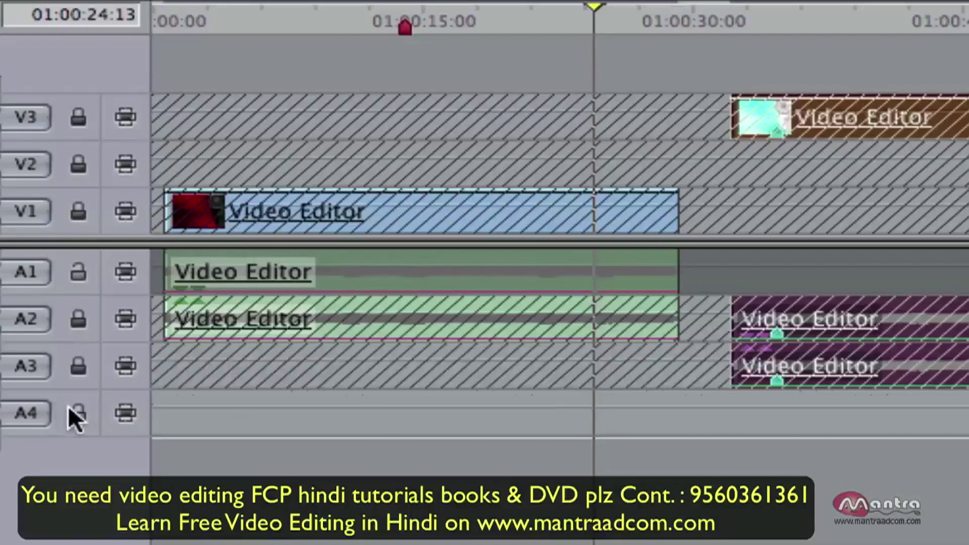
pyautogui.click(75, 411)
pyautogui.click(77, 275)
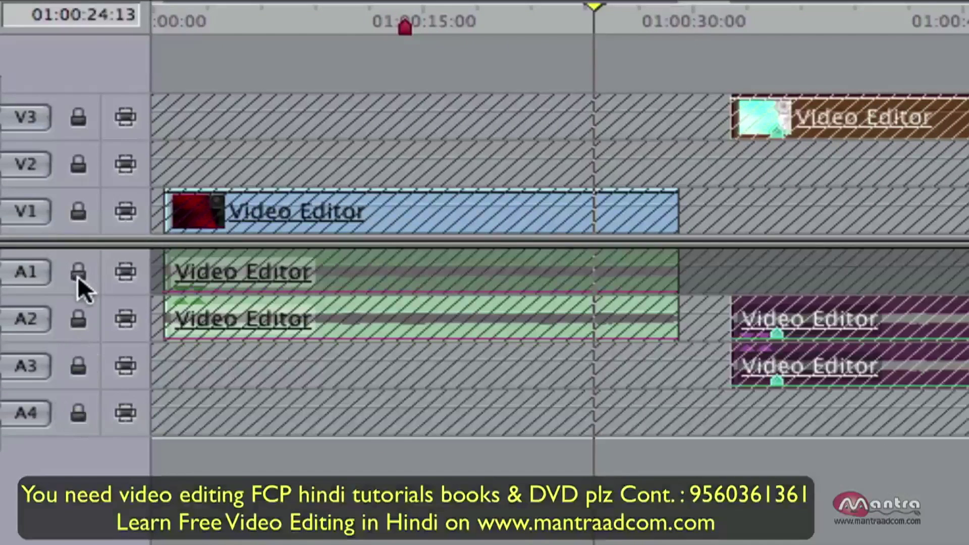
# Step: Unlock audio tracks A1 to A4 and video tracks V1 to V3 one by one
pyautogui.click(78, 276)
pyautogui.click(75, 323)
pyautogui.click(76, 363)
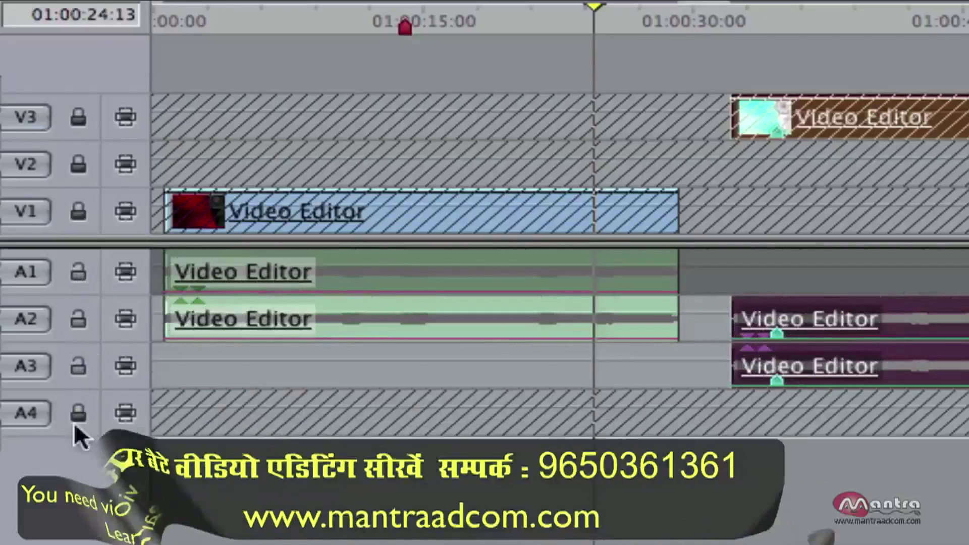
pyautogui.click(78, 409)
pyautogui.click(89, 208)
pyautogui.click(80, 151)
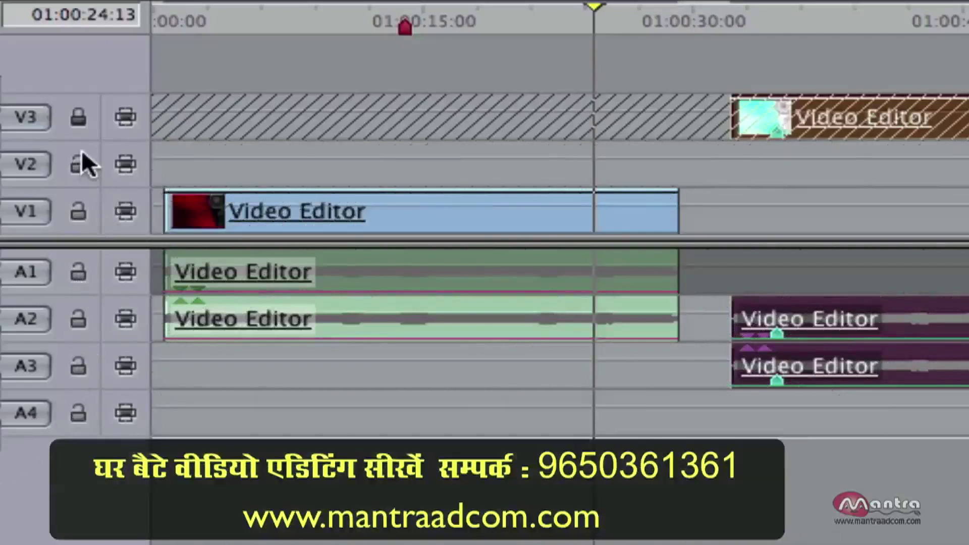
pyautogui.click(82, 120)
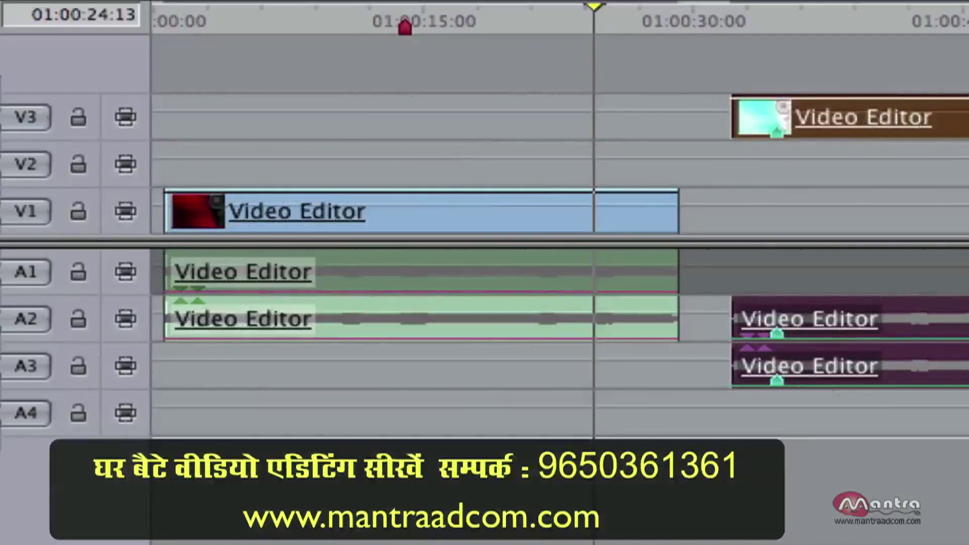
# Step: Lock all video tracks at once, lock all audio tracks at once, and unlock all the video tracks again
pyautogui.hotkey('shift', 'F4')
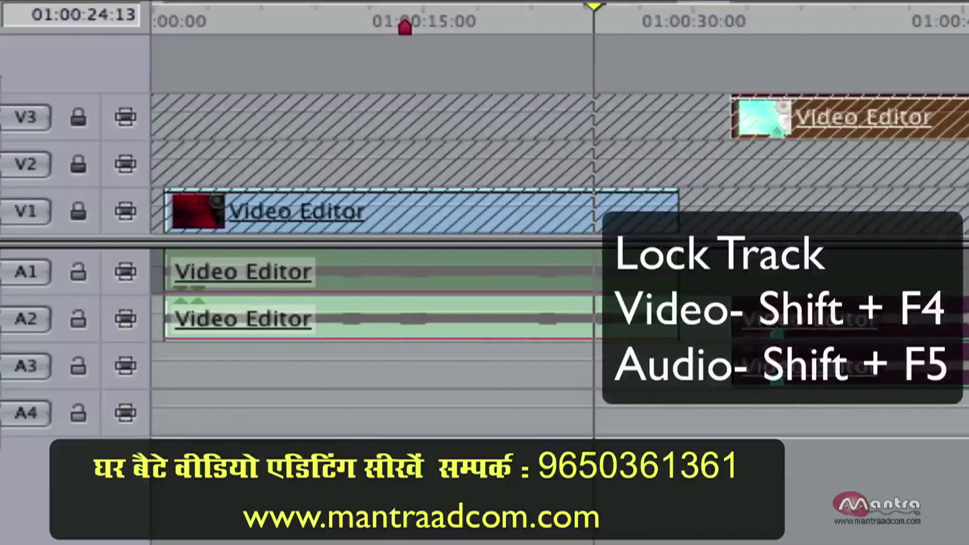
pyautogui.hotkey('shift', 'F5')
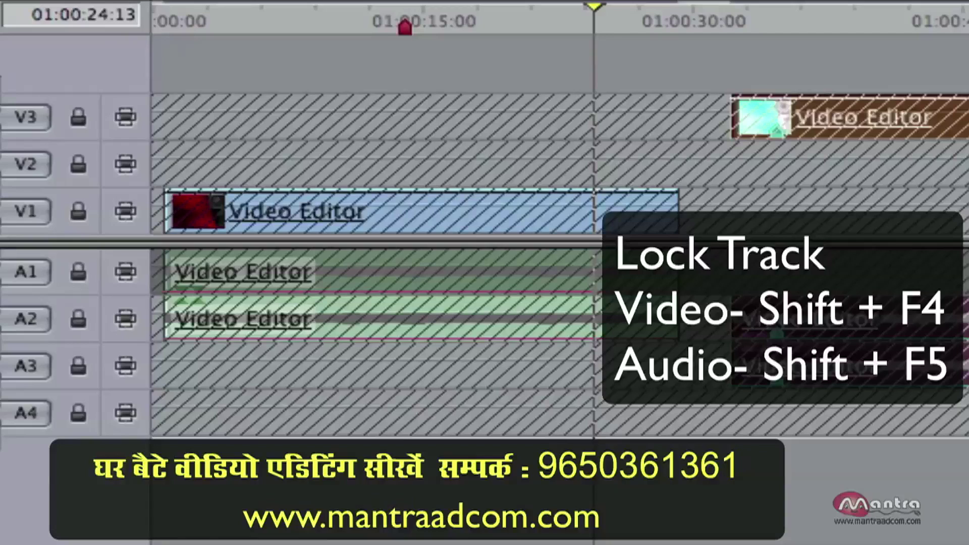
pyautogui.hotkey('shift', 'F4')
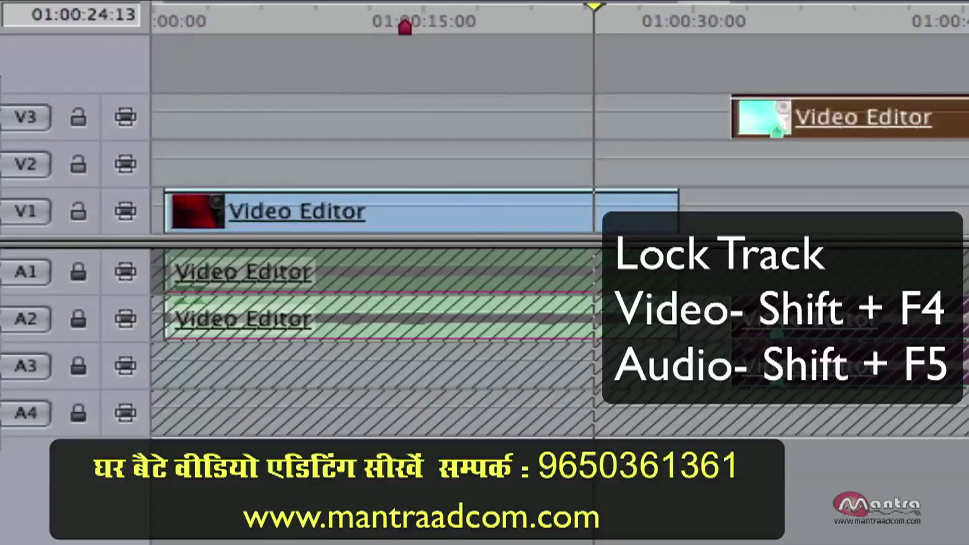
# Step: Lock all the video tracks at once, unlock all tracks, and lock all the audio tracks again
pyautogui.hotkey('shift', 'F4')
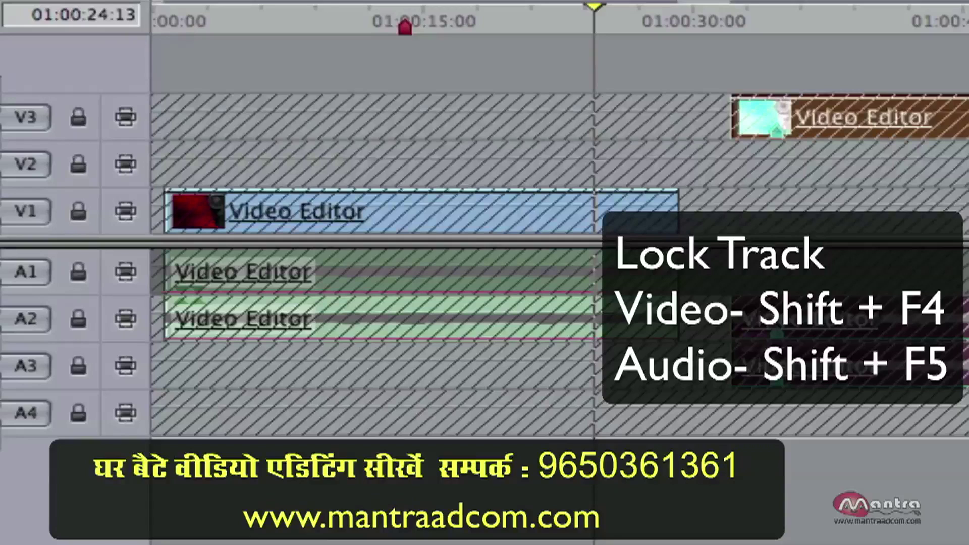
pyautogui.hotkey('shift', 'F4')
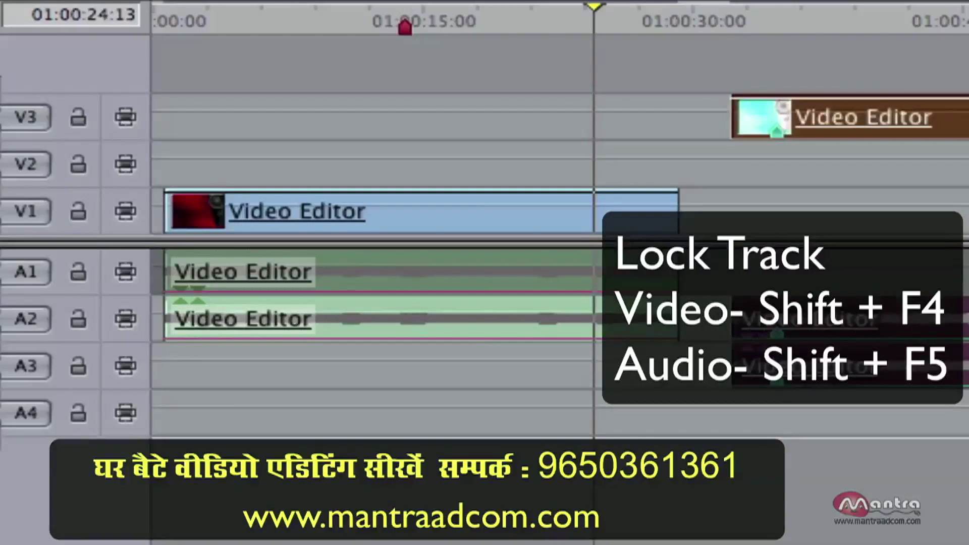
pyautogui.hotkey('shift', 'F5')
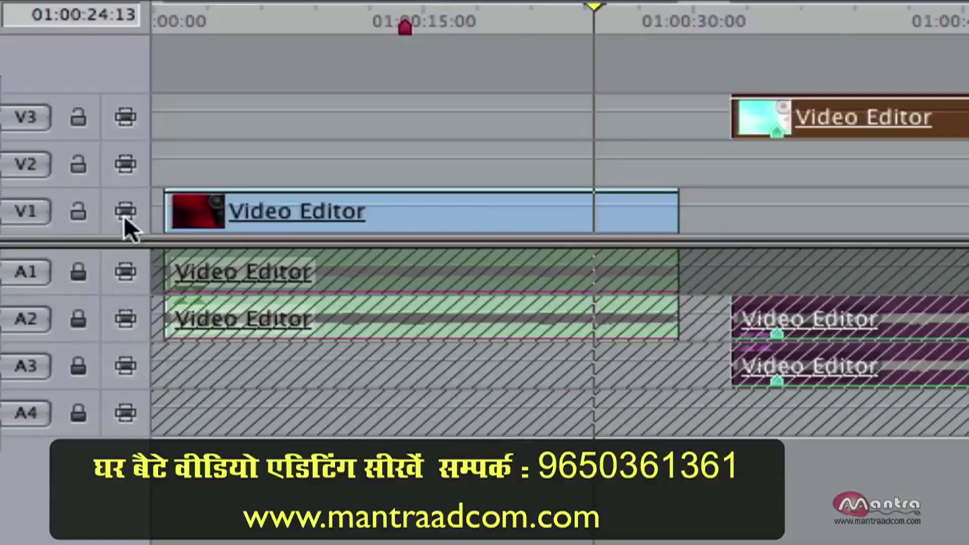
# Step: Undo the last cut and move the playhead to 01:00:39:00
pyautogui.press('super+z')
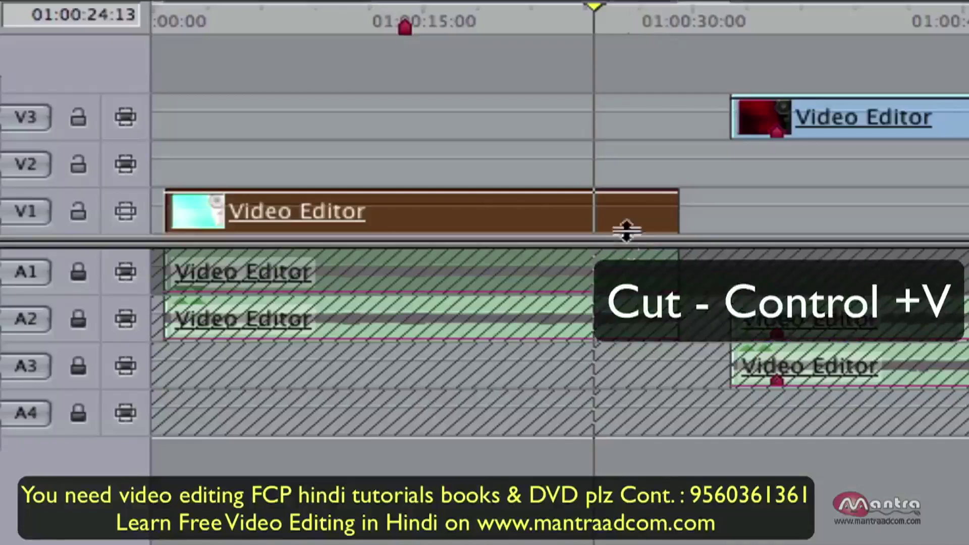
pyautogui.click(853, 7)
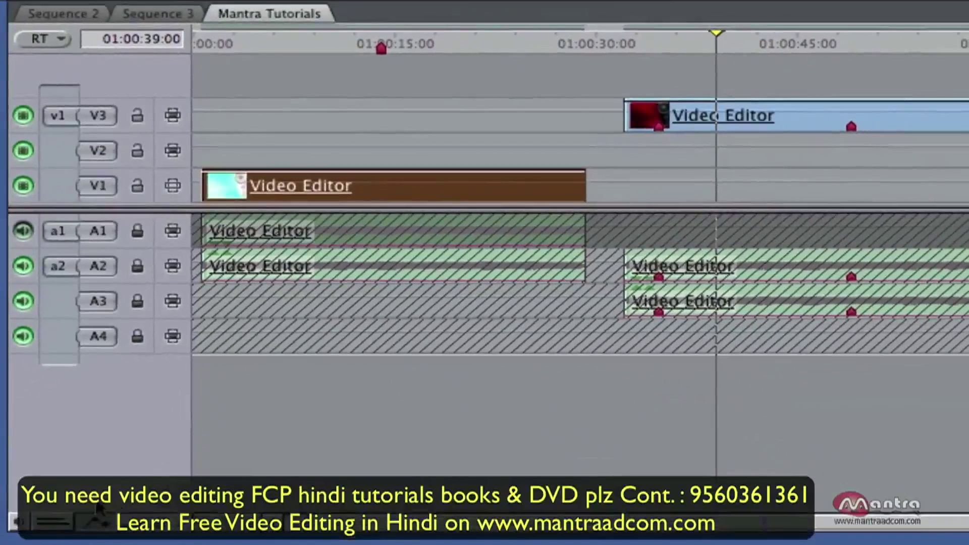
# Step: Toggle the clip overlays on the timeline clips off and on several times
pyautogui.click(95, 525)
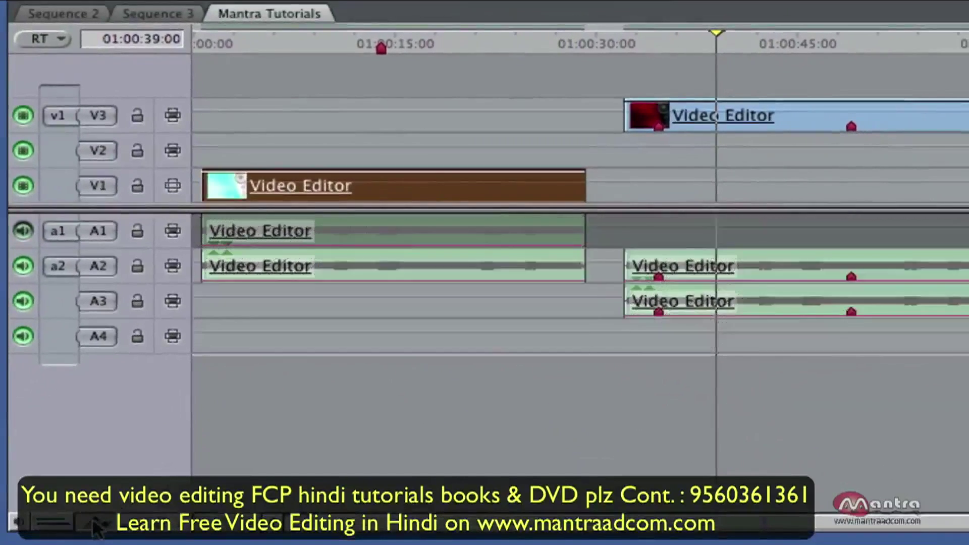
pyautogui.click(95, 524)
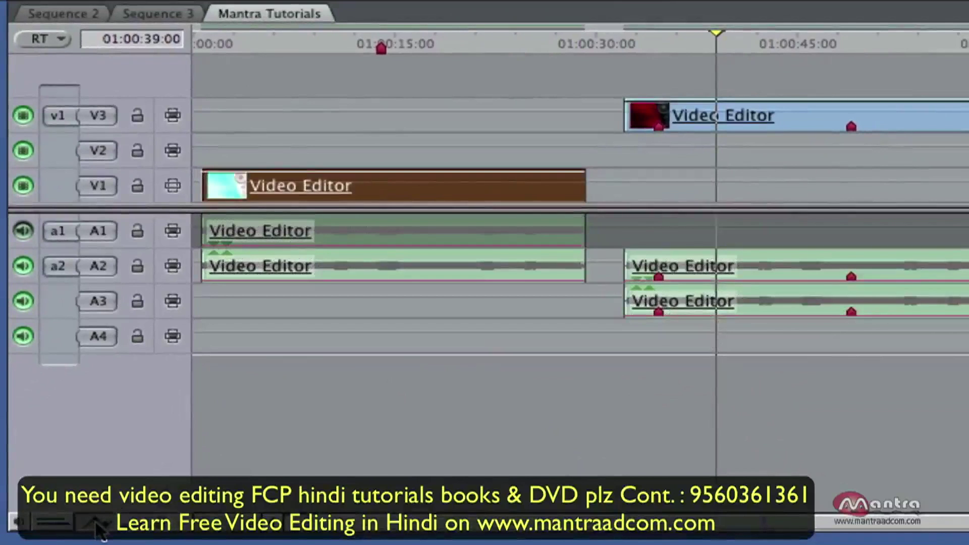
pyautogui.click(95, 524)
pyautogui.click(95, 524)
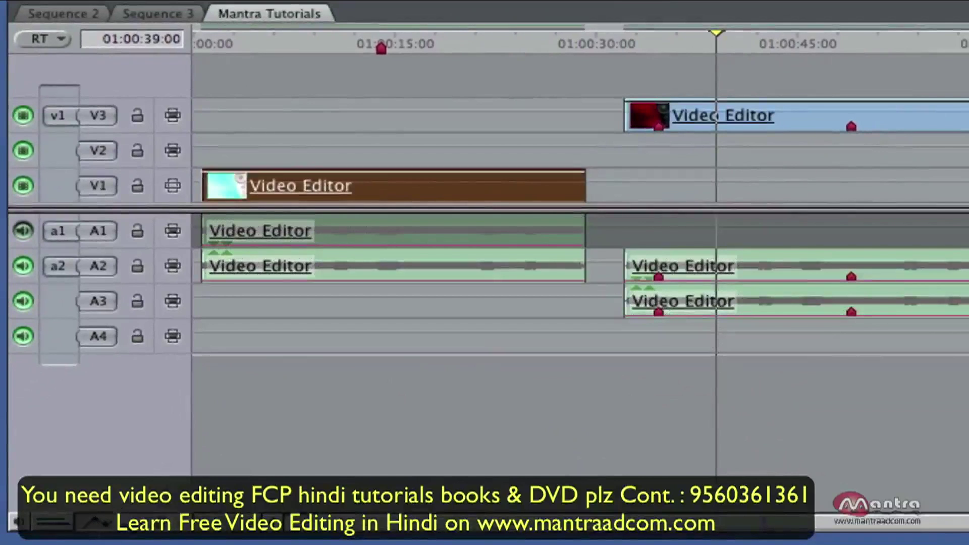
# Step: Try a larger track height, return to the small one, and zoom the timeline in around 01:00:28:00
pyautogui.click(156, 536)
pyautogui.click(147, 536)
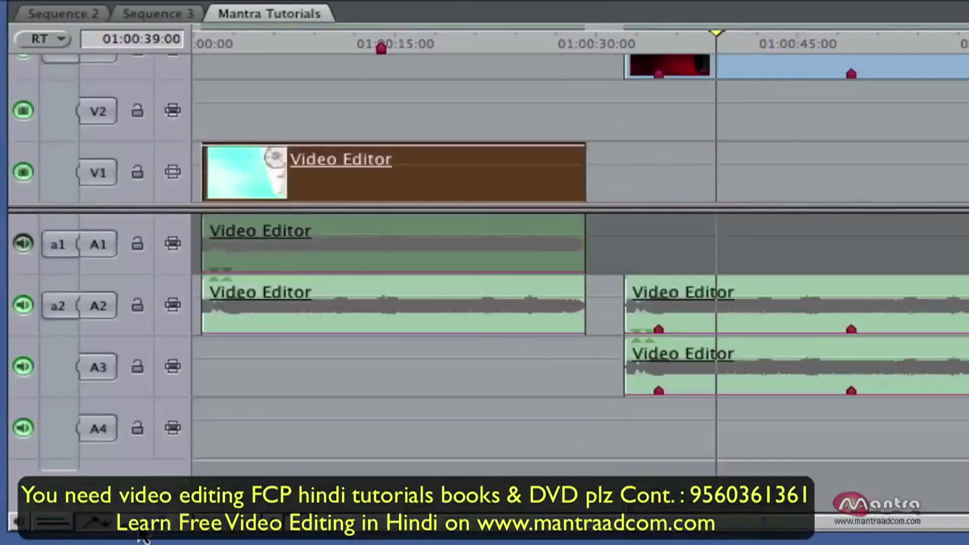
pyautogui.click(137, 536)
pyautogui.moveTo(252, 539)
pyautogui.mouseDown()
pyautogui.moveTo(222, 537)
pyautogui.moveTo(240, 536)
pyautogui.mouseUp()
pyautogui.moveTo(600, 513); pyautogui.dragTo(308, 532)
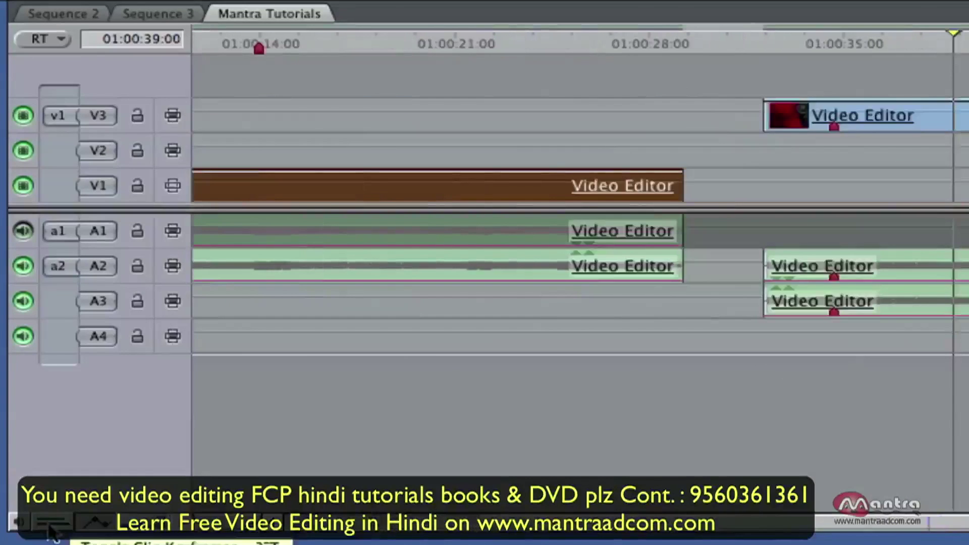
# Step: Show the clip keyframes area beneath the tracks and hide it again
pyautogui.click(50, 529)
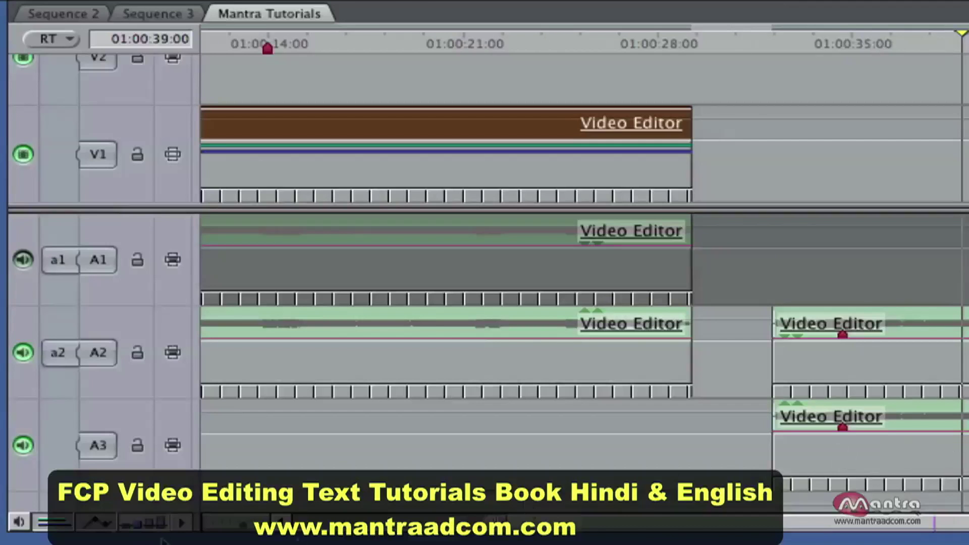
pyautogui.hotkey('shift', 't')
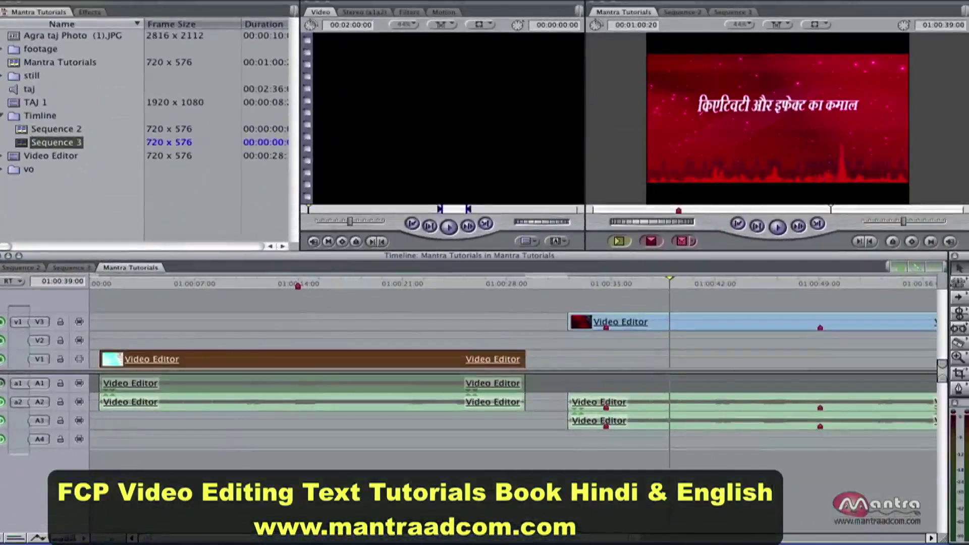
# Step: Move the playhead to the sequence's start and end, and jump backward and forward between the clips' edit points
pyautogui.press('Home')
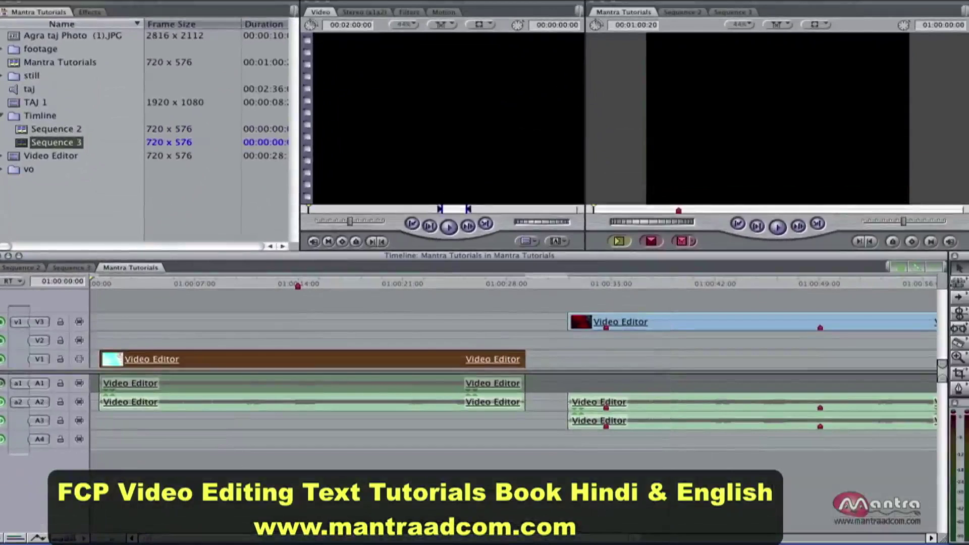
pyautogui.press('End')
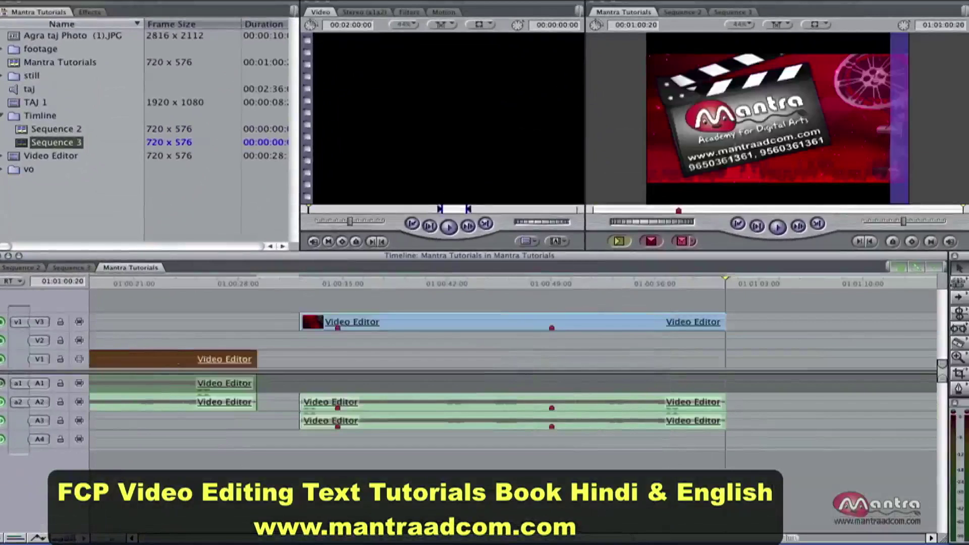
pyautogui.press('Up')
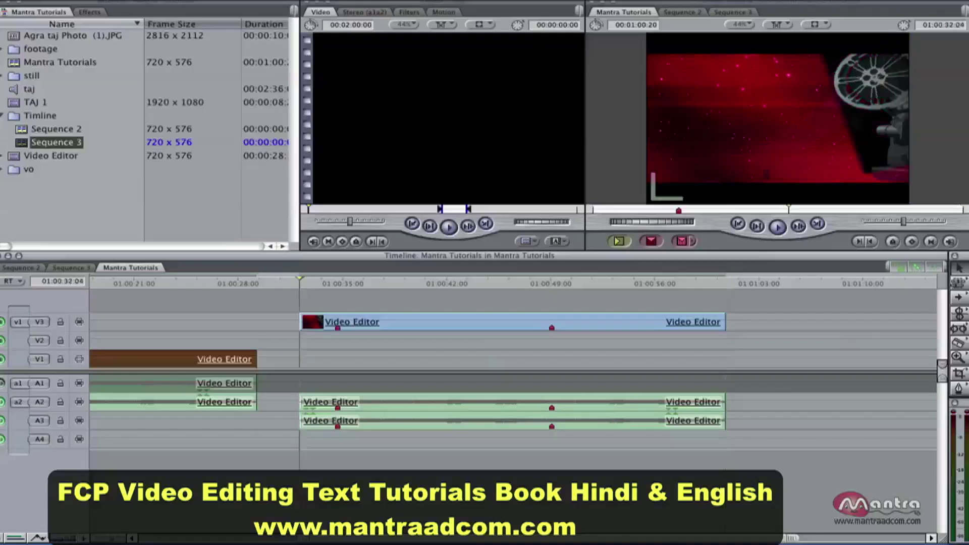
pyautogui.press('Up')
pyautogui.press('Up')
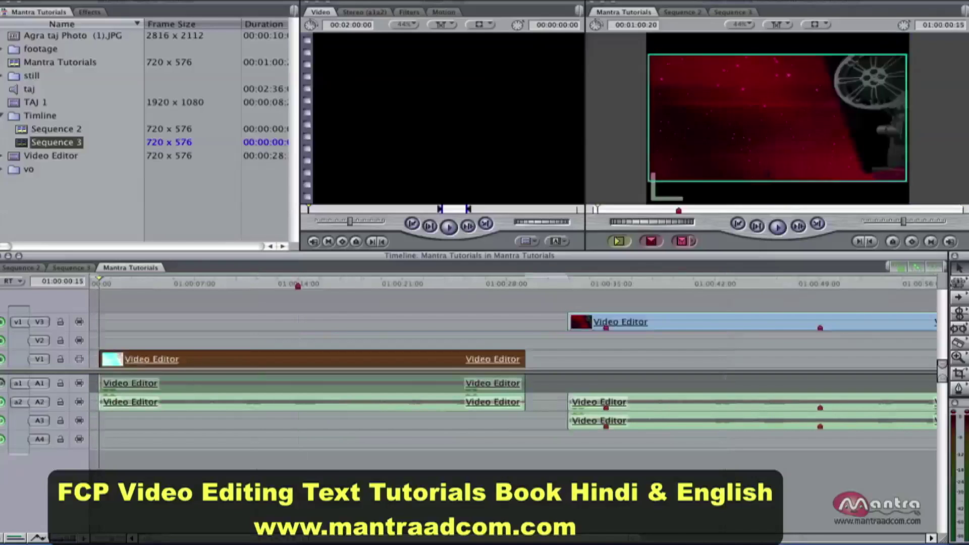
pyautogui.press('Down')
pyautogui.press('Down')
pyautogui.press('Down')
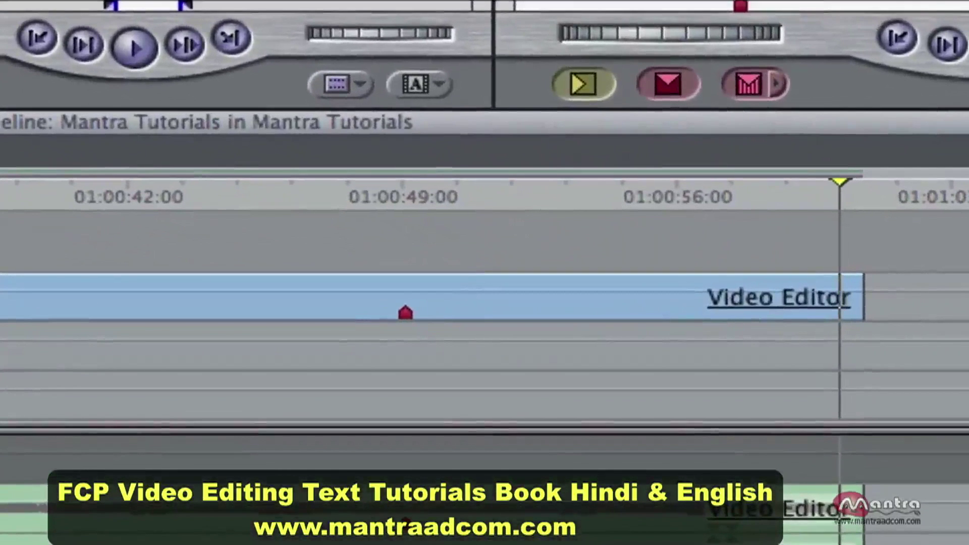
# Step: Step the playhead forward frame by frame near the V3 clip's end, and back in one-second jumps to 01:00:54:10
pyautogui.press('Right')
pyautogui.press('Right')
pyautogui.press('Right')
pyautogui.press('Right')
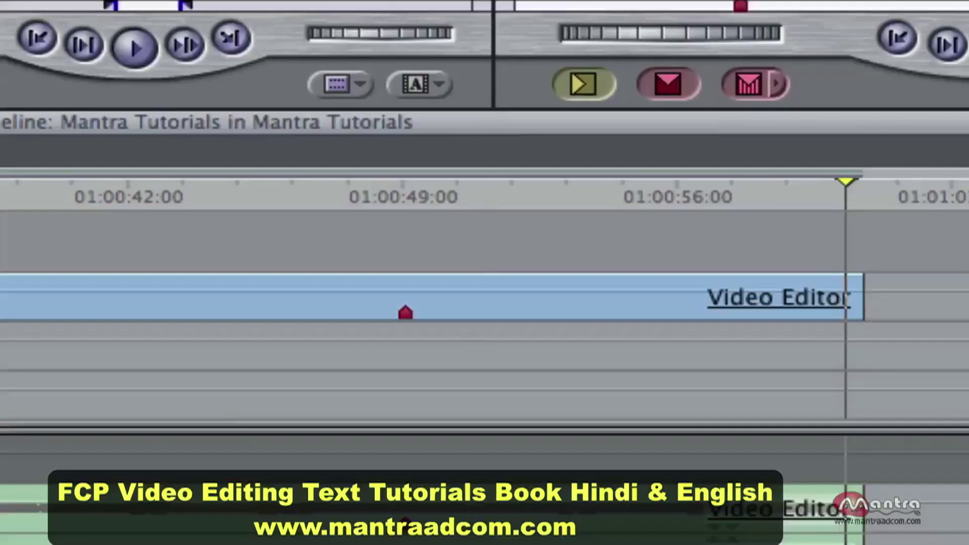
pyautogui.press('Right')
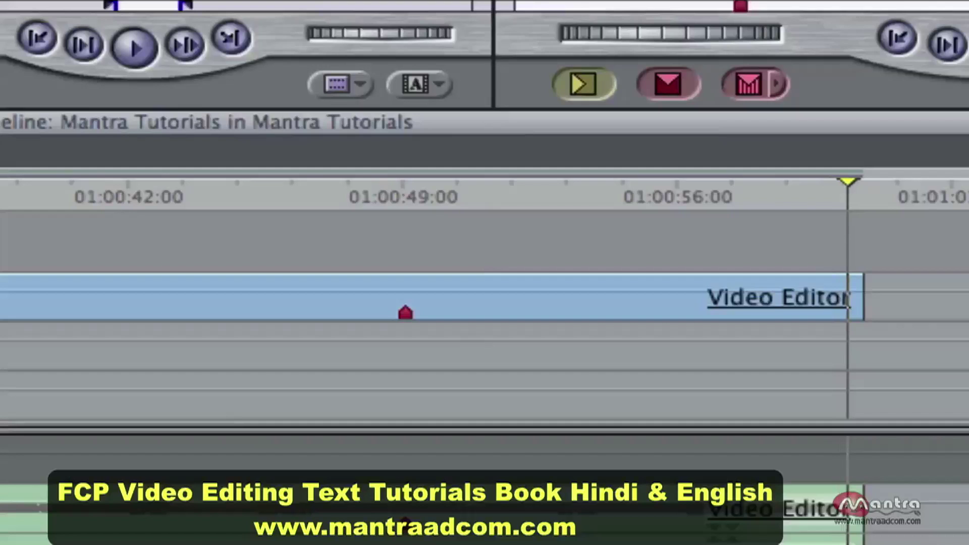
pyautogui.hotkey('shift', 'Left')
pyautogui.hotkey('shift', 'Left')
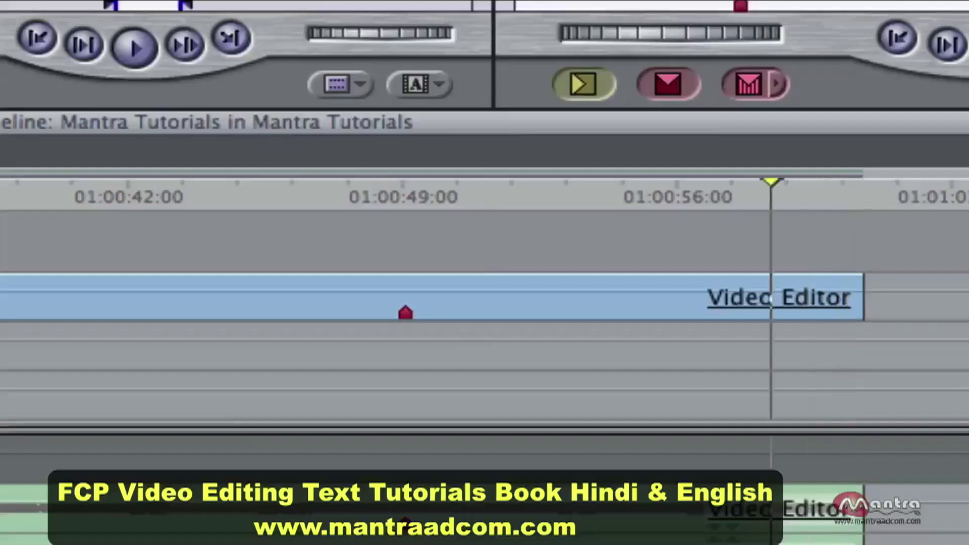
pyautogui.press('Up')
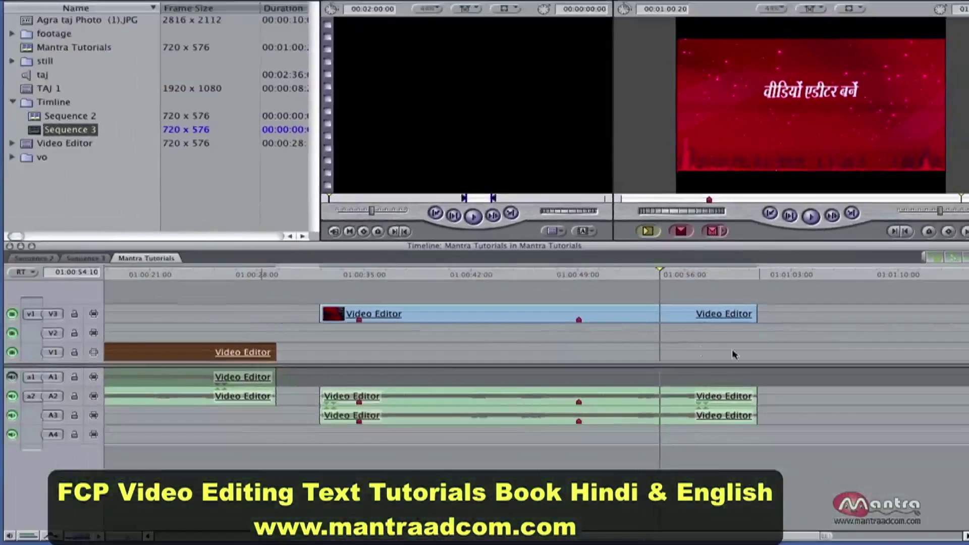
# Step: Add a video track above V3 and delete that added track
pyautogui.moveTo(503, 305)
pyautogui.mouseDown()
pyautogui.moveTo(444, 313)
pyautogui.moveTo(517, 314)
pyautogui.mouseUp()
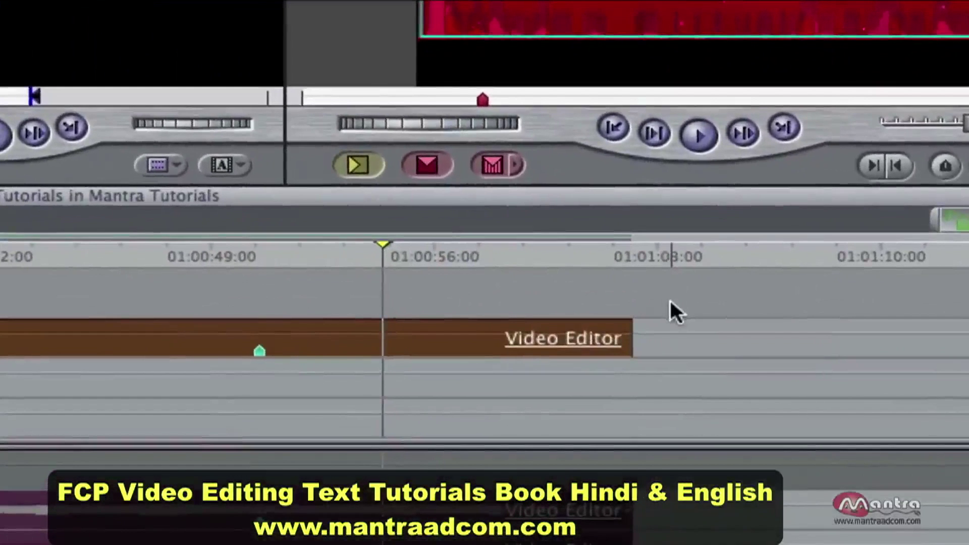
pyautogui.rightClick(670, 301)
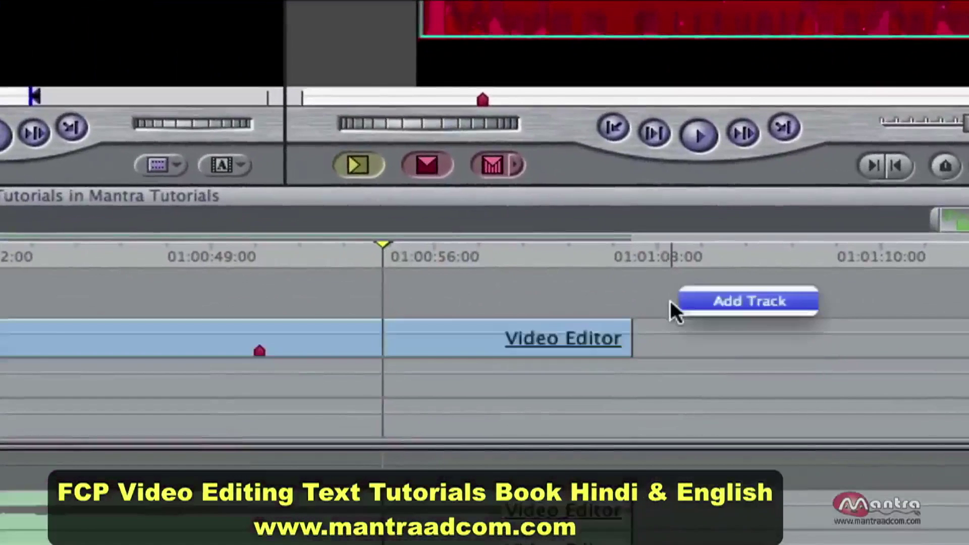
pyautogui.click(749, 301)
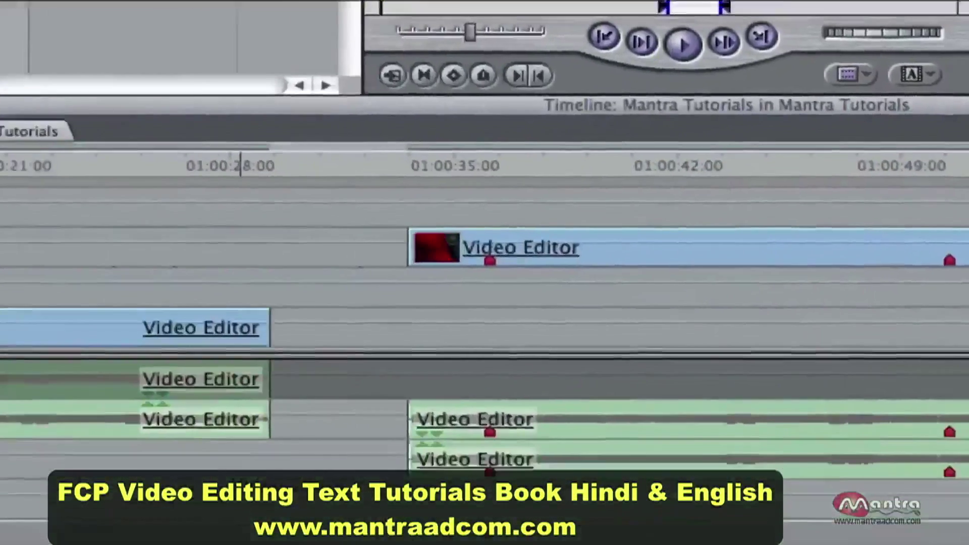
pyautogui.rightClick(52, 168)
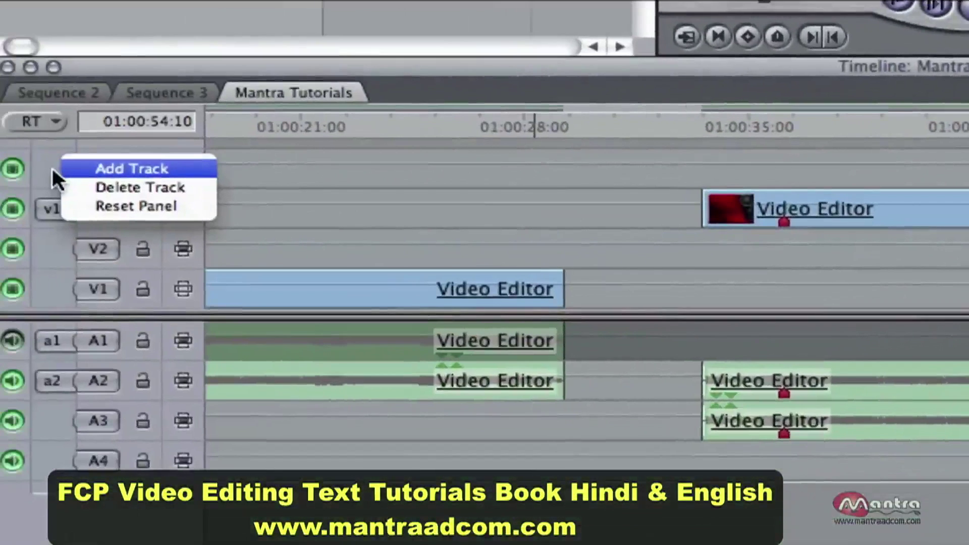
pyautogui.click(81, 183)
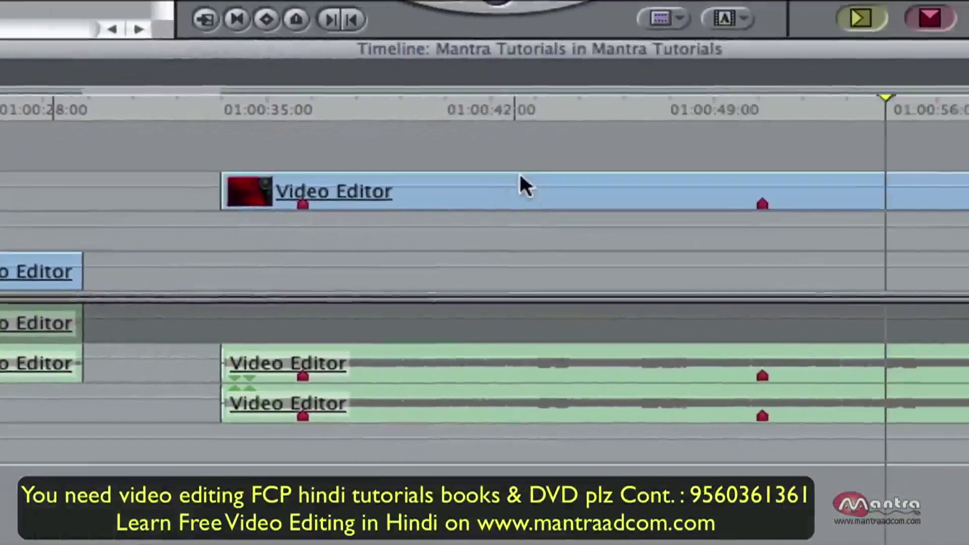
# Step: Select the V3 clip together with its linked audio, delete it, and undo the deletion
pyautogui.click(890, 200)
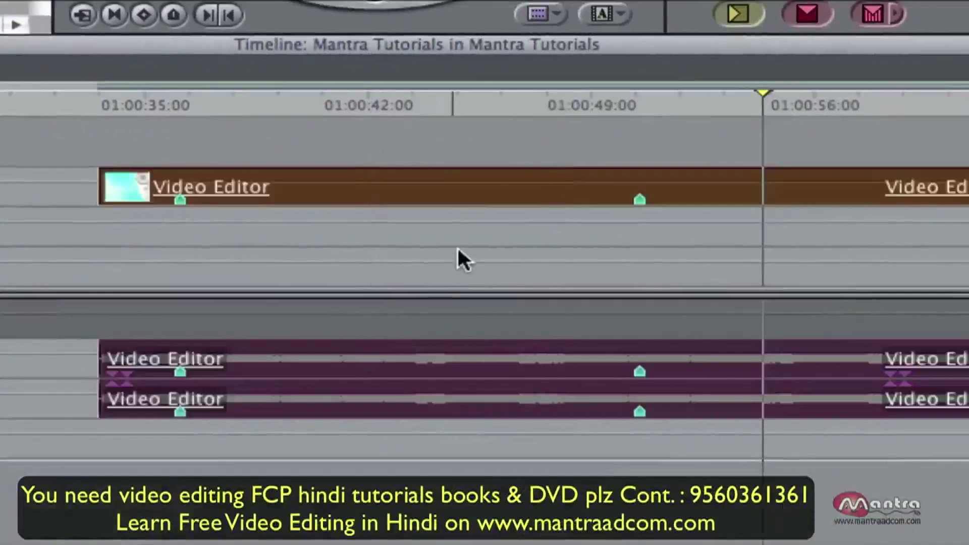
pyautogui.click(383, 147)
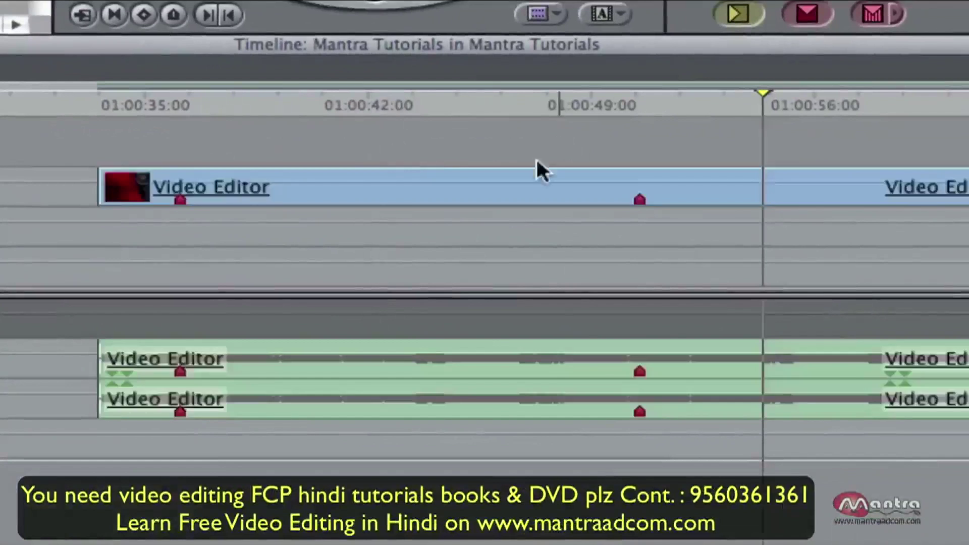
pyautogui.click(359, 376)
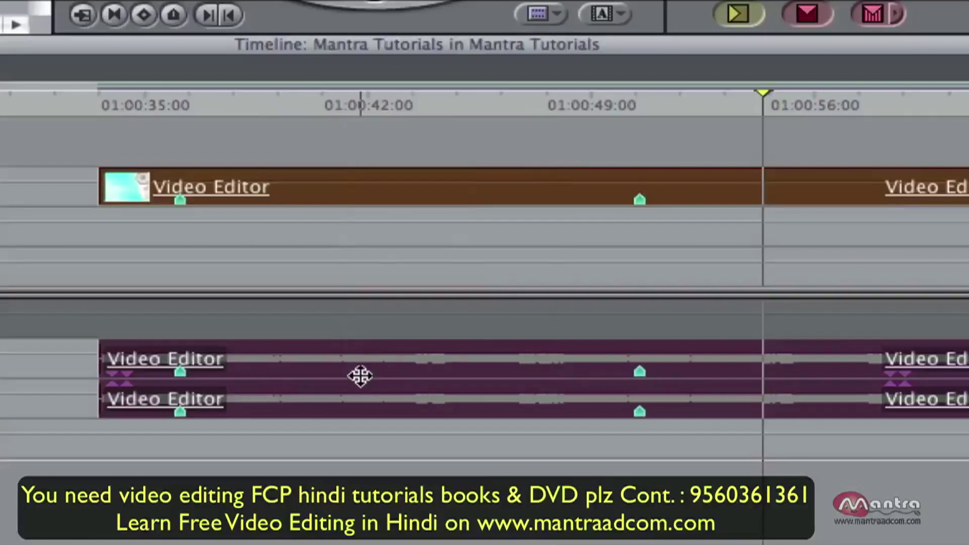
pyautogui.press('Delete')
pyautogui.hotkey('ctrl', 'z')
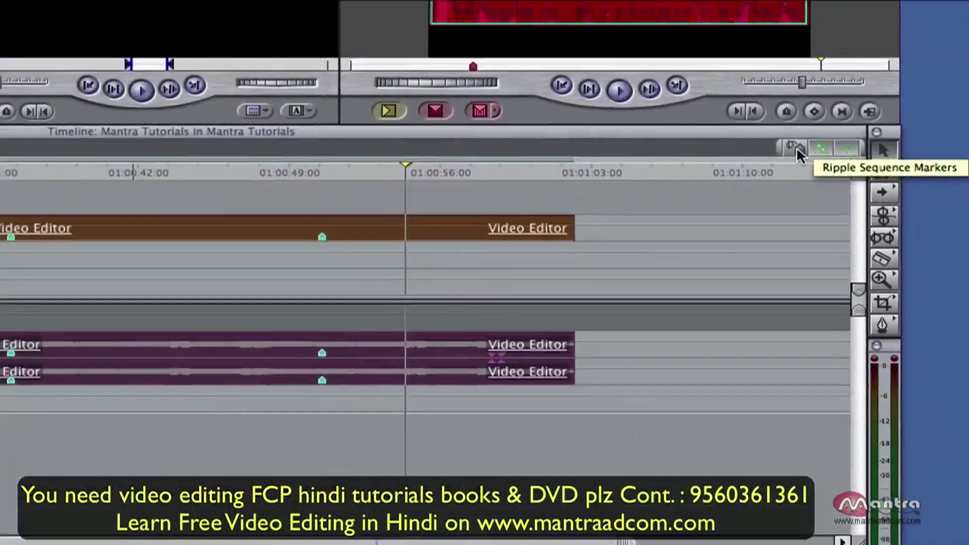
# Step: Toggle Ripple Sequence Markers and, with no clip selected, add a sequence marker at about 01:00:57
pyautogui.click(799, 150)
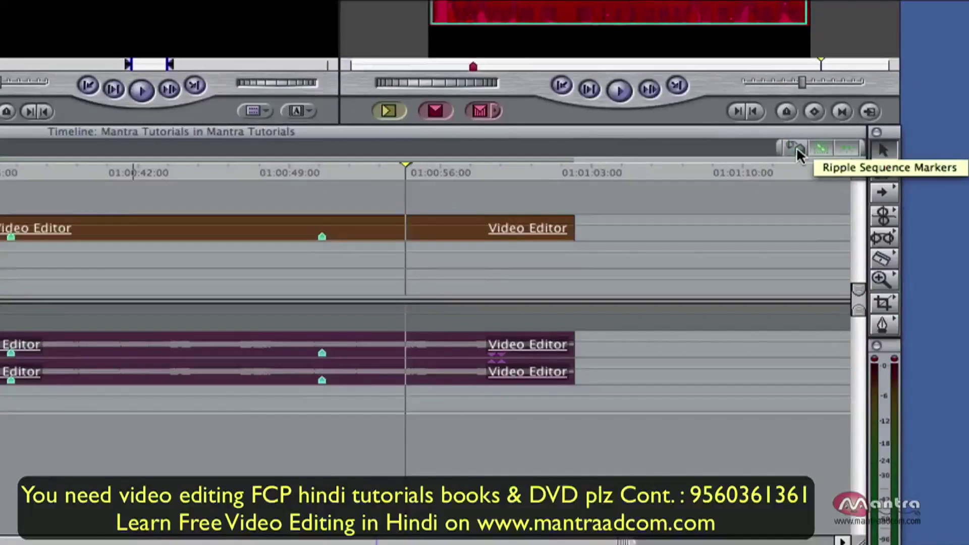
pyautogui.click(462, 171)
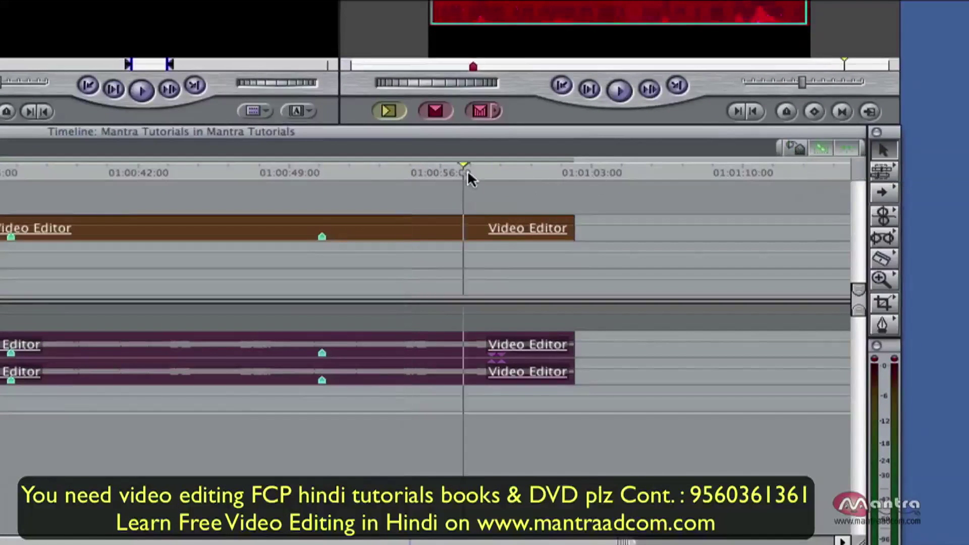
pyautogui.press('super+a')
pyautogui.press('m')
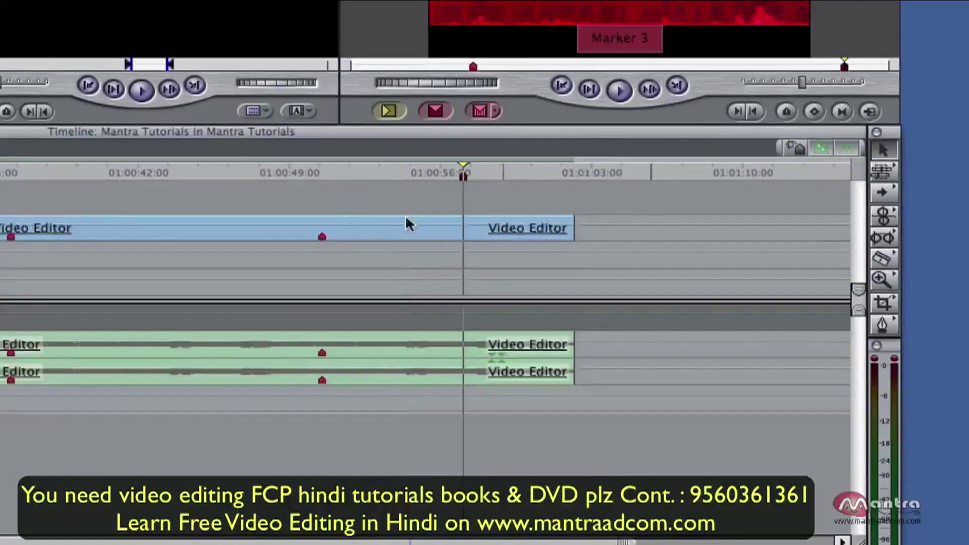
# Step: Cut the V3 clip and its linked audio at about 01:00:43
pyautogui.click(159, 183)
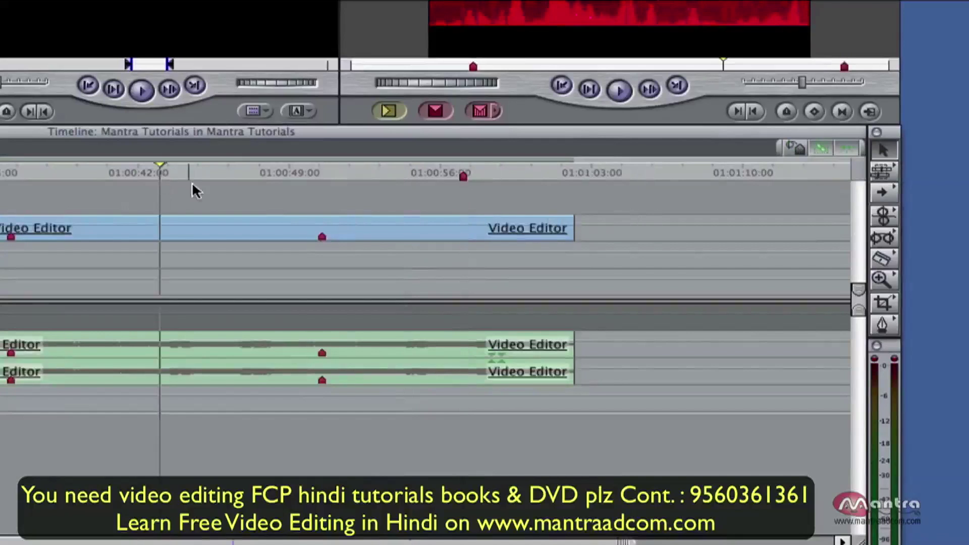
pyautogui.hotkey('ctrl', 'v')
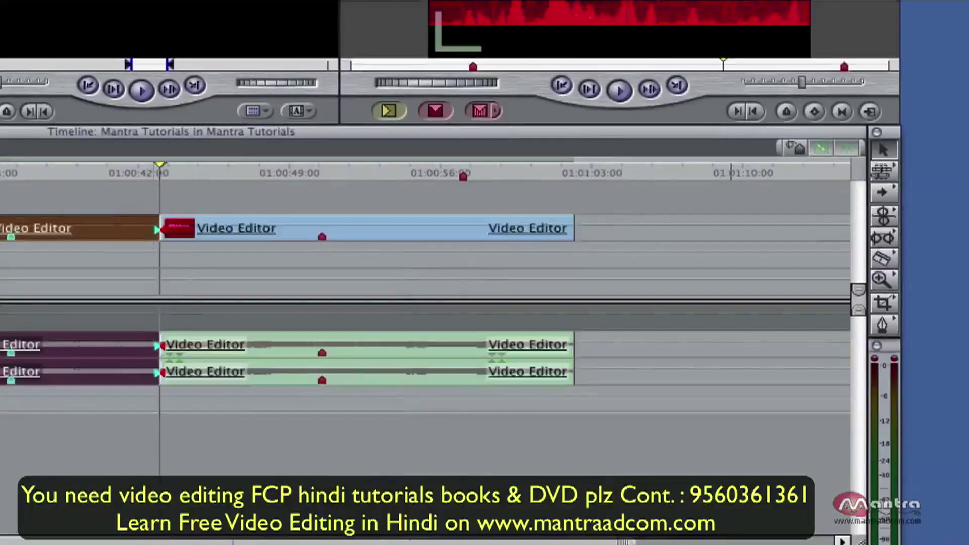
# Step: Ripple-delete the V3 segment before the cut together with its linked audio, and undo the deletion
pyautogui.hotkey('shift', 'Delete')
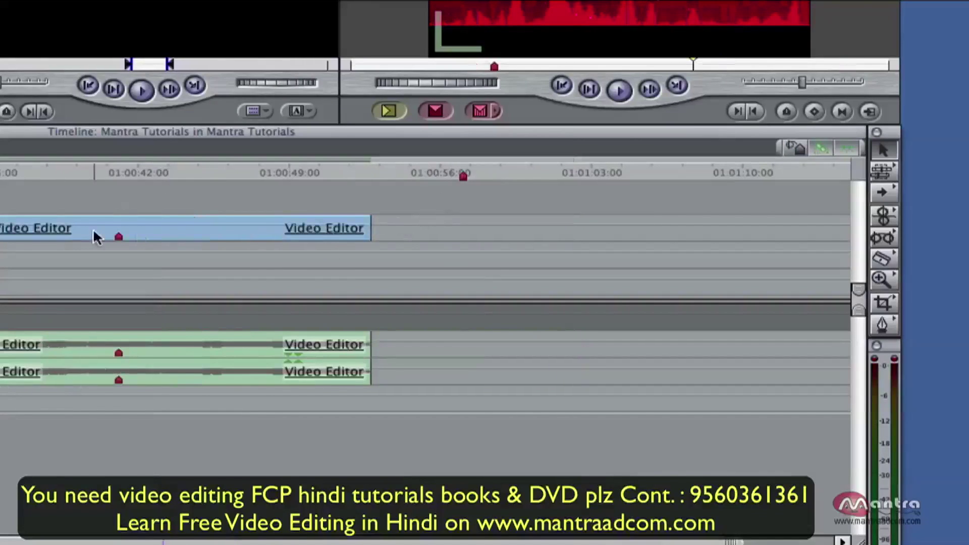
pyautogui.hotkey('ctrl', 'z')
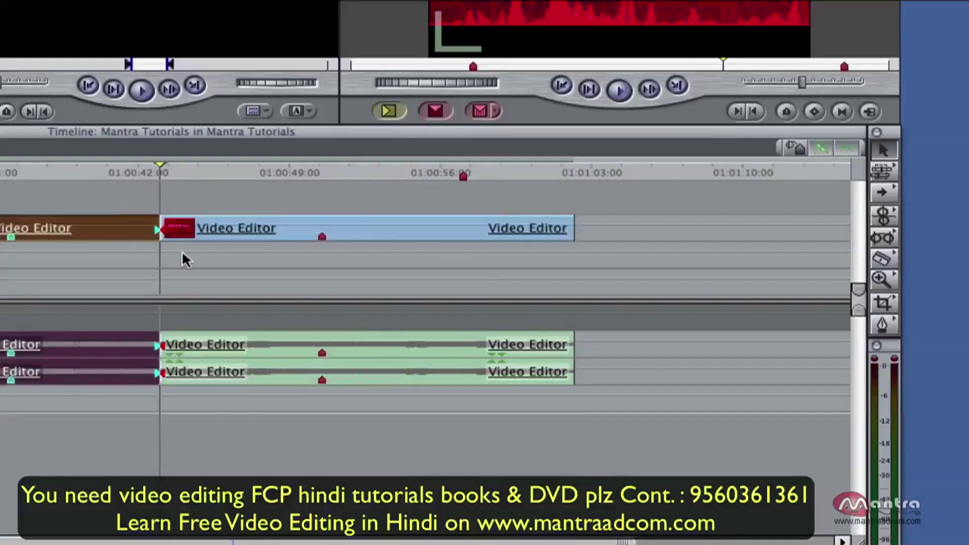
# Step: Turn on Ripple Sequence Markers and ripple-delete the V3 segment before the cut together with its linked audio
pyautogui.click(795, 146)
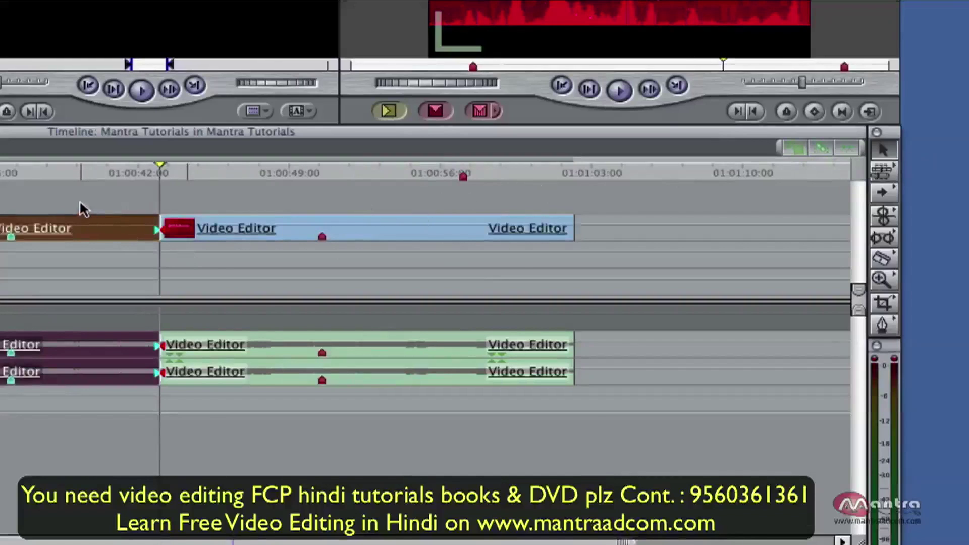
pyautogui.moveTo(80, 202); pyautogui.dragTo(32, 317)
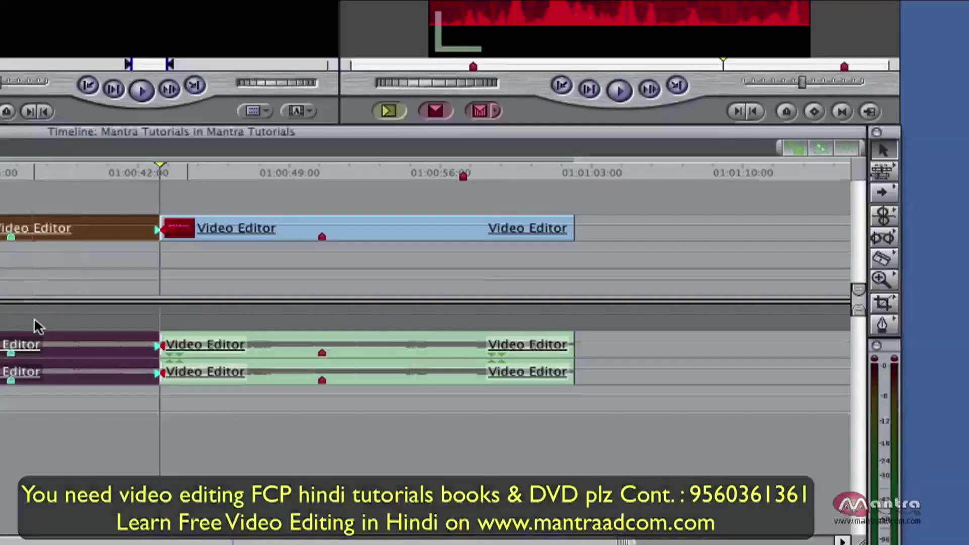
pyautogui.hotkey('shift', 'Delete')
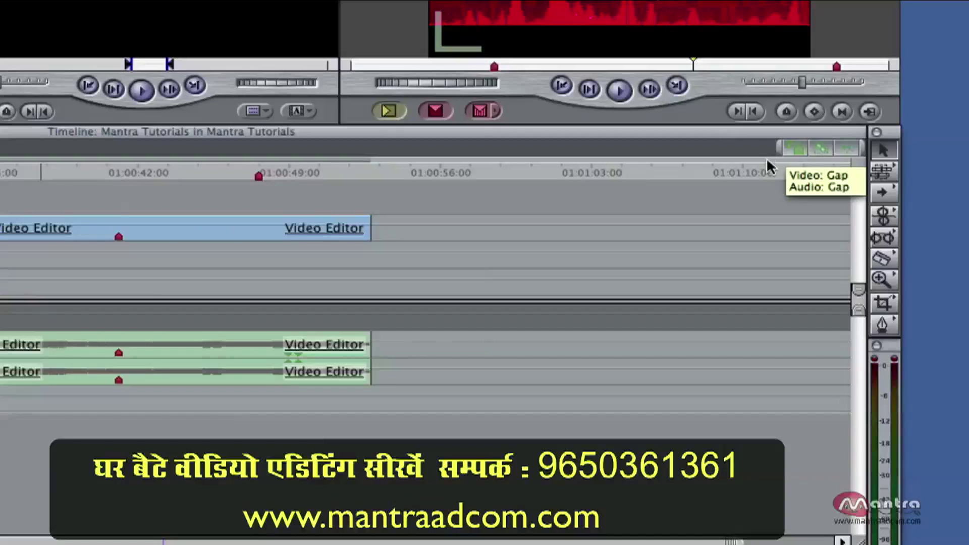
# Step: Select the remaining V3 clip with its linked audio and move it about 4.5 seconds later on the timeline
pyautogui.click(251, 337)
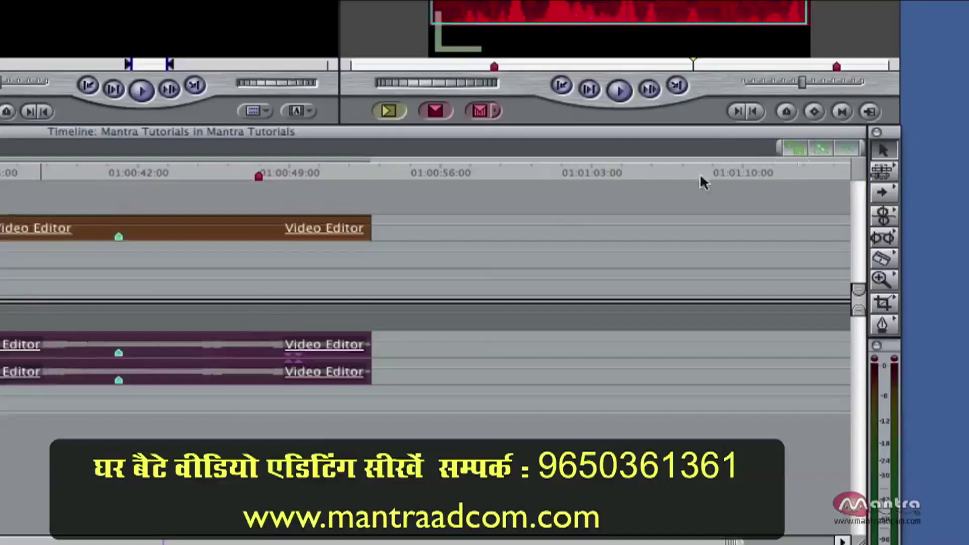
pyautogui.click(580, 199)
pyautogui.click(275, 224)
pyautogui.moveTo(234, 227)
pyautogui.mouseDown()
pyautogui.moveTo(372, 242)
pyautogui.moveTo(158, 227)
pyautogui.moveTo(234, 231)
pyautogui.mouseUp()
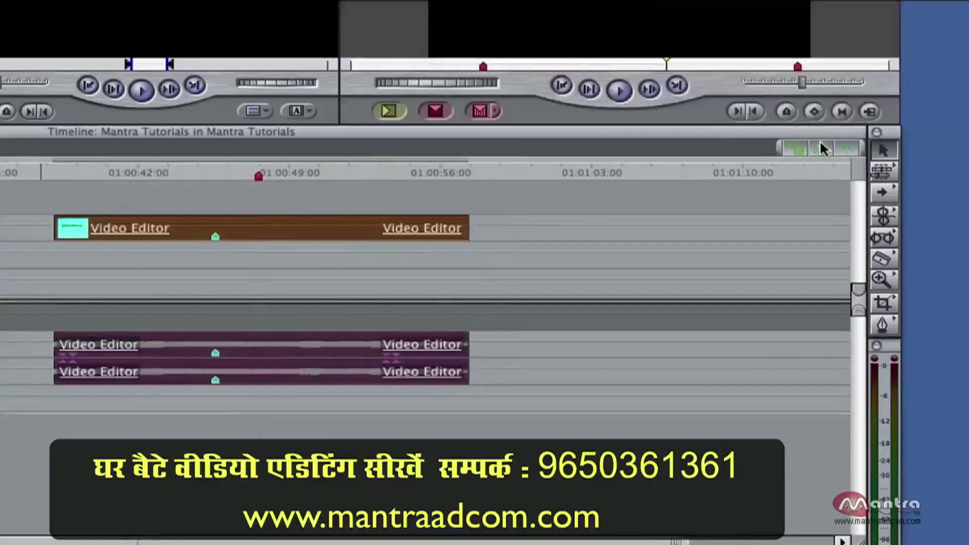
# Step: Turn off Linked Selection and select the V3 clip's video alone, followed by its audio alone
pyautogui.click(555, 212)
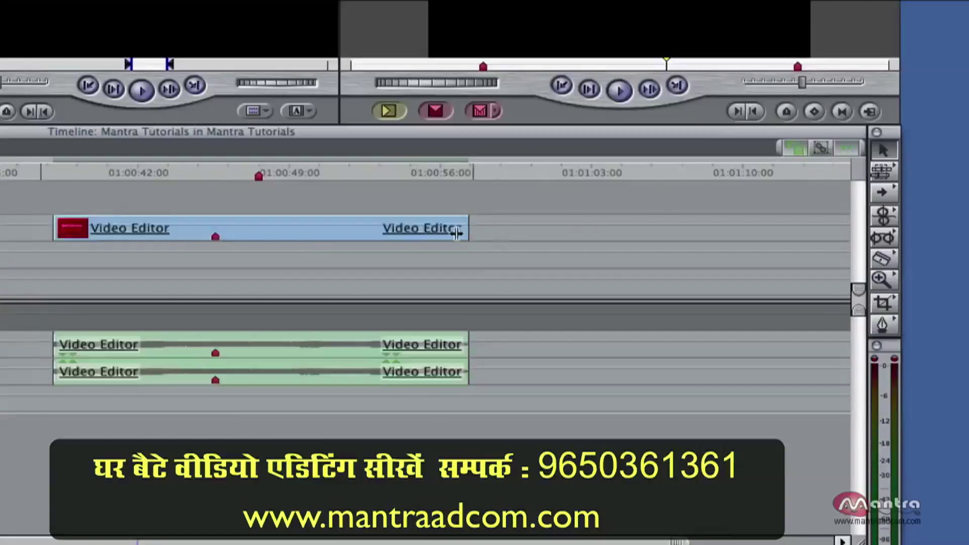
pyautogui.click(370, 228)
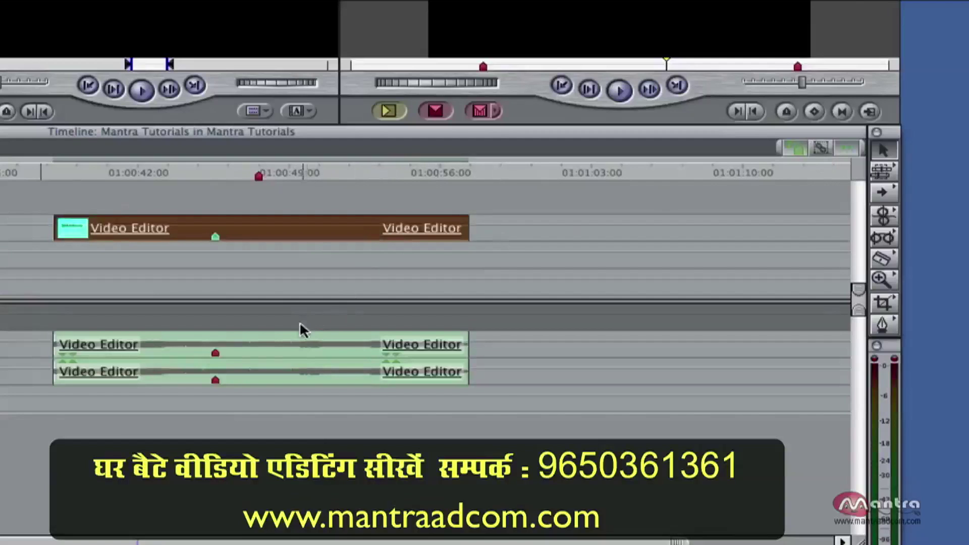
pyautogui.click(275, 353)
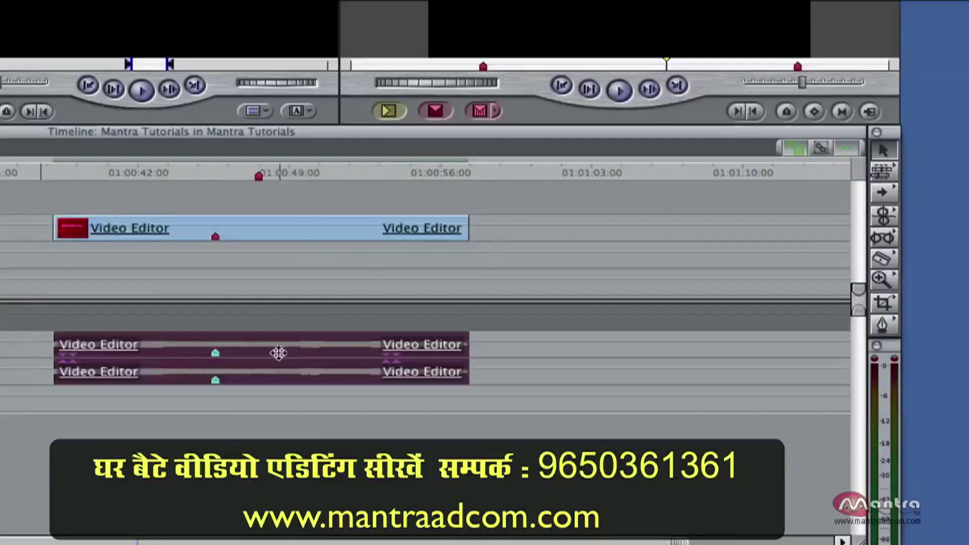
pyautogui.moveTo(282, 353); pyautogui.dragTo(241, 353)
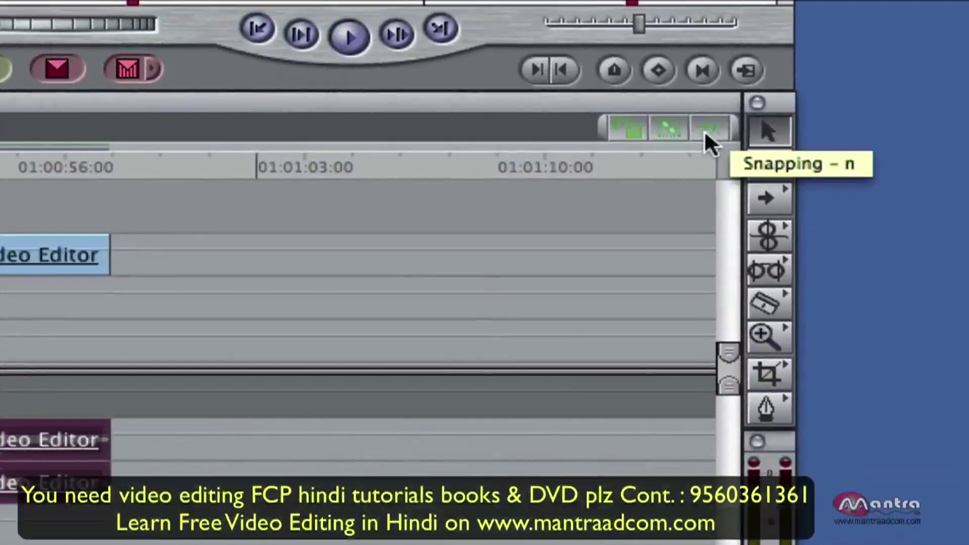
# Step: Duplicate the V3 clip with its audio after the original and, with Snapping off, move the copy closer to the original's end
pyautogui.click(55, 255)
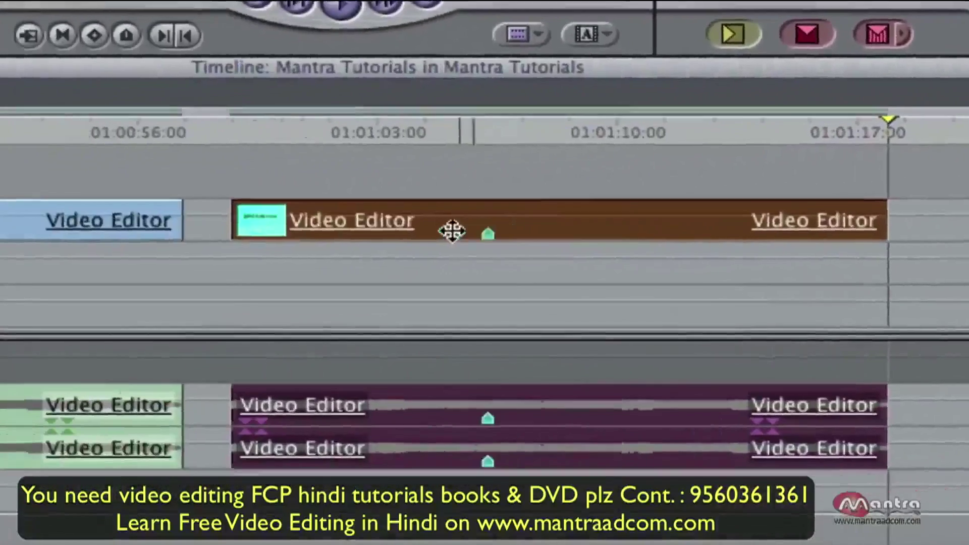
pyautogui.press('super+shift+a')
pyautogui.moveTo(556, 215); pyautogui.dragTo(550, 214)
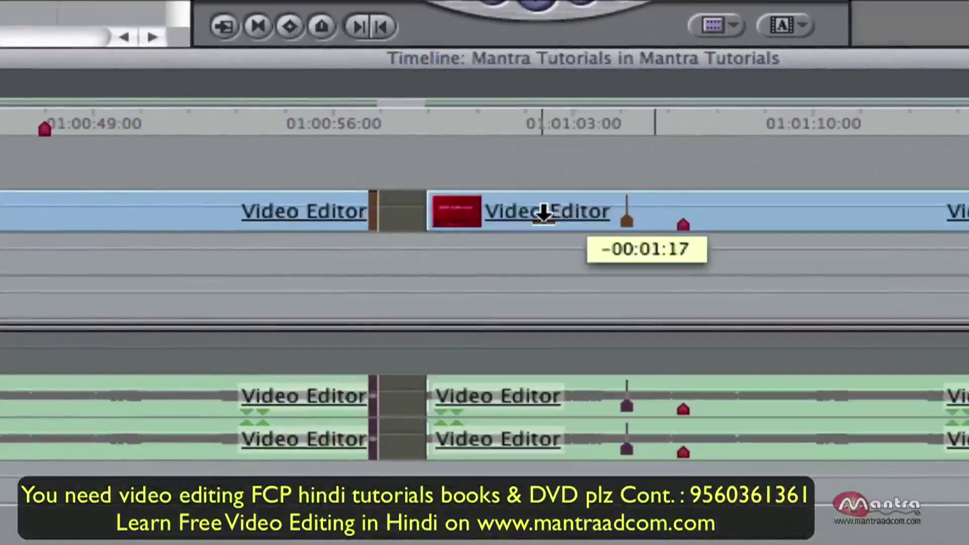
pyautogui.moveTo(554, 212)
pyautogui.mouseDown()
pyautogui.moveTo(538, 212)
pyautogui.moveTo(555, 212)
pyautogui.mouseUp()
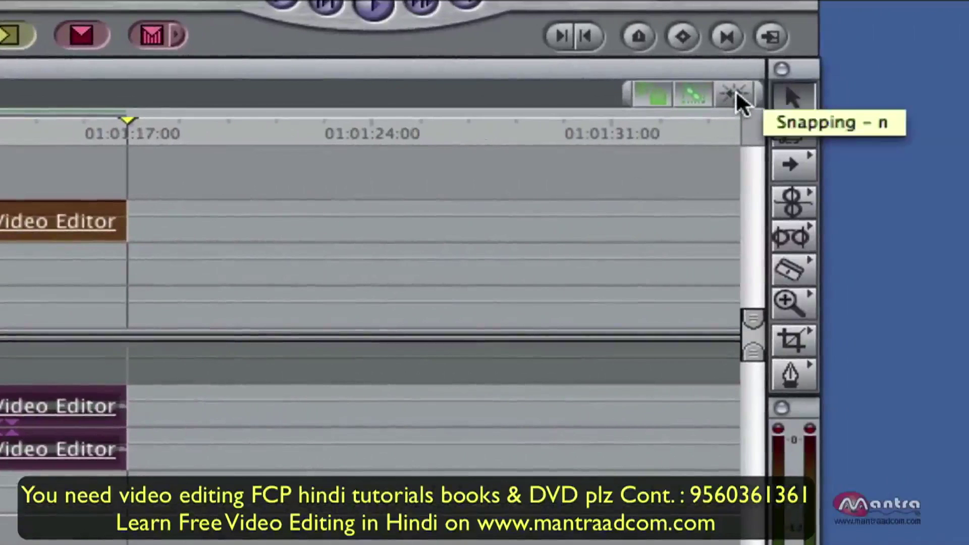
# Step: Turn on Snapping and move the second V3 clip 9 frames earlier so that it snaps to the first clip's end
pyautogui.click(737, 94)
pyautogui.moveTo(147, 205)
pyautogui.mouseDown()
pyautogui.moveTo(133, 204)
pyautogui.moveTo(153, 204)
pyautogui.moveTo(143, 204)
pyautogui.mouseUp()
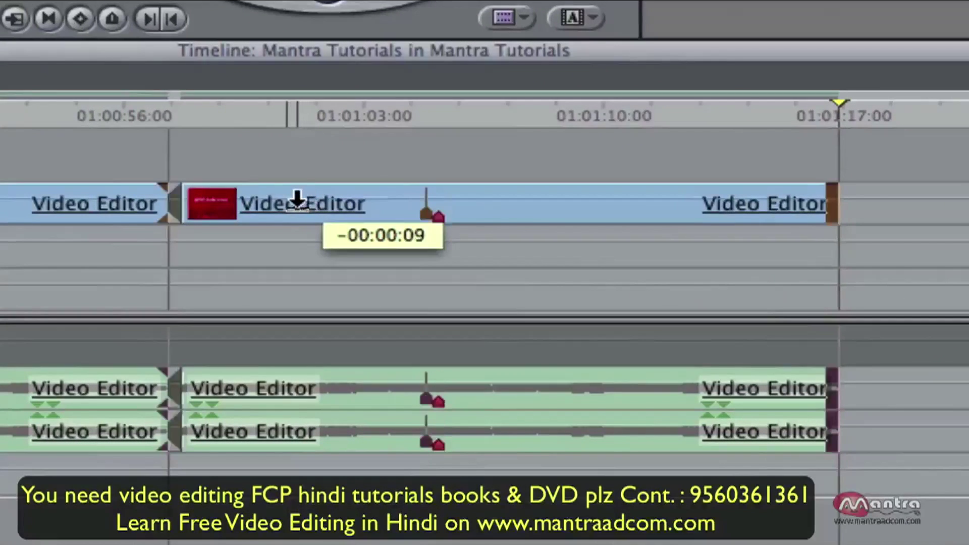
pyautogui.moveTo(297, 200); pyautogui.dragTo(261, 199)
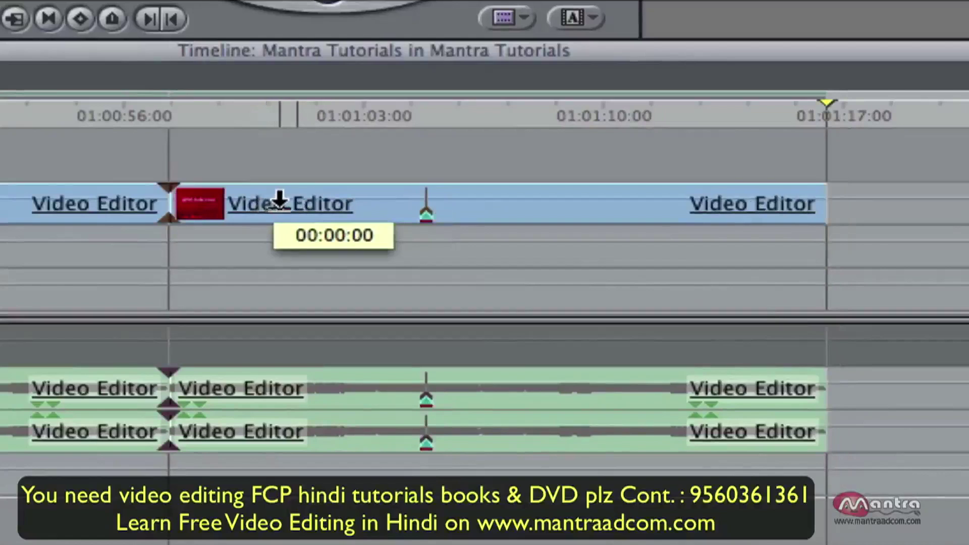
pyautogui.moveTo(284, 200)
pyautogui.mouseDown()
pyautogui.moveTo(294, 197)
pyautogui.moveTo(285, 204)
pyautogui.mouseUp()
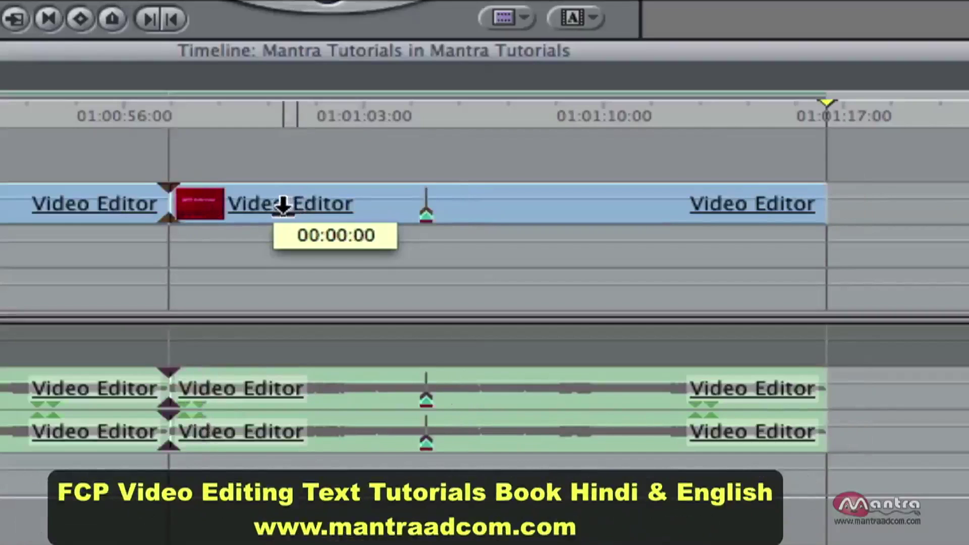
pyautogui.moveTo(286, 204); pyautogui.dragTo(283, 205)
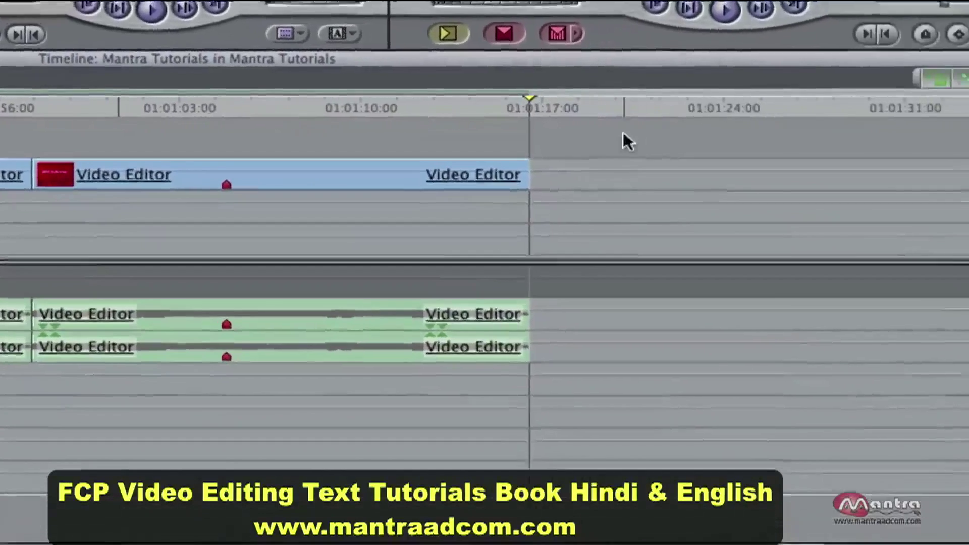
# Step: Add a video track above V3 and bring it into view
pyautogui.rightClick(630, 130)
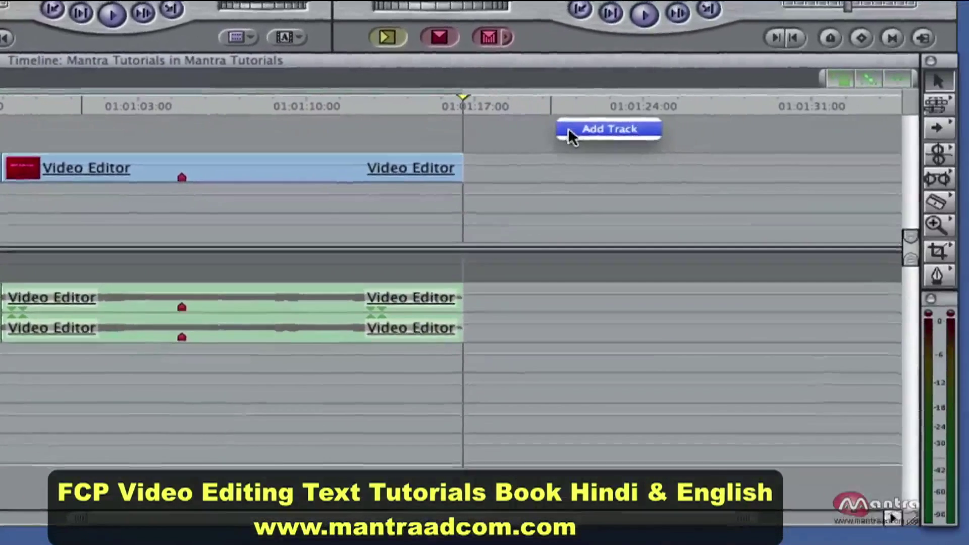
pyautogui.click(640, 132)
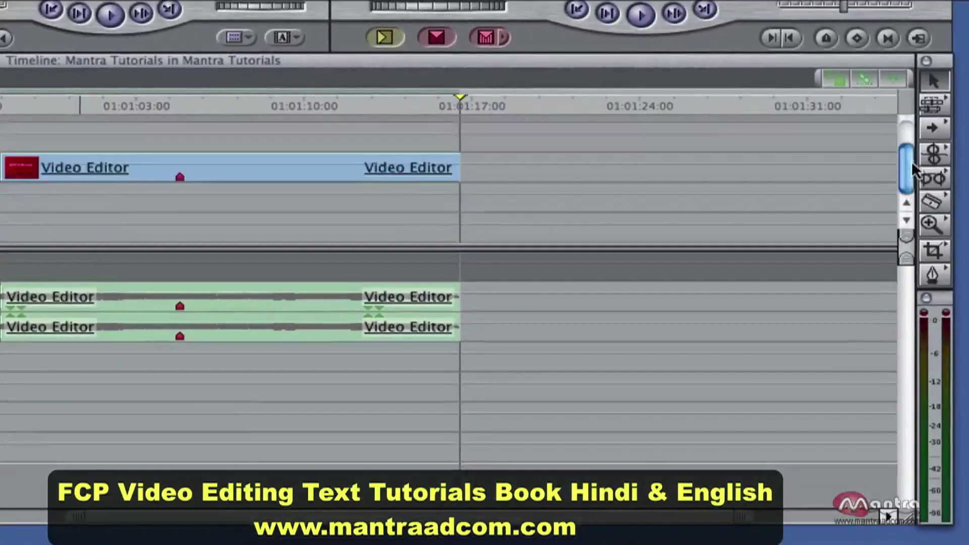
pyautogui.moveTo(912, 161); pyautogui.dragTo(908, 132)
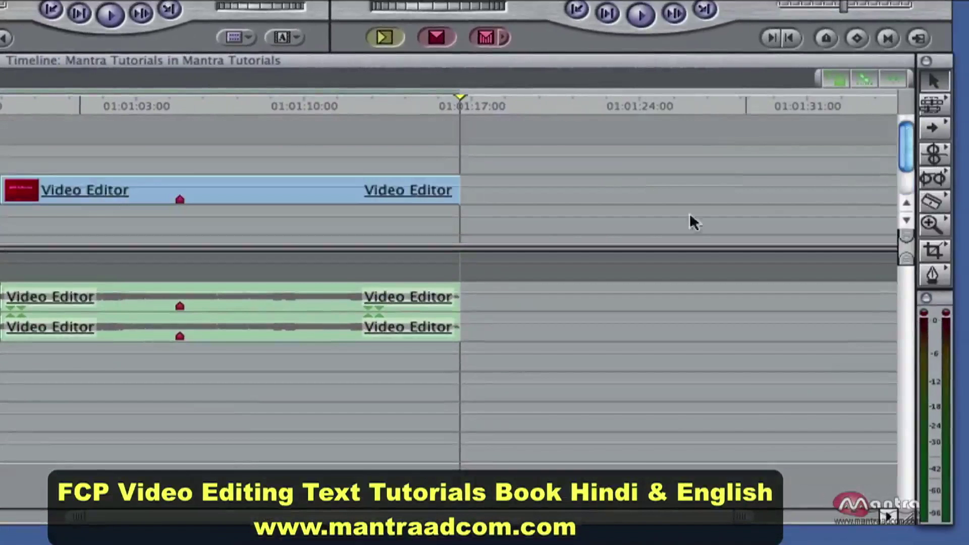
# Step: Lower the divider between video and audio tracks to reveal V1 to V4, and raise it to just below V3 to reveal A1 to A7
pyautogui.moveTo(352, 186); pyautogui.dragTo(348, 339)
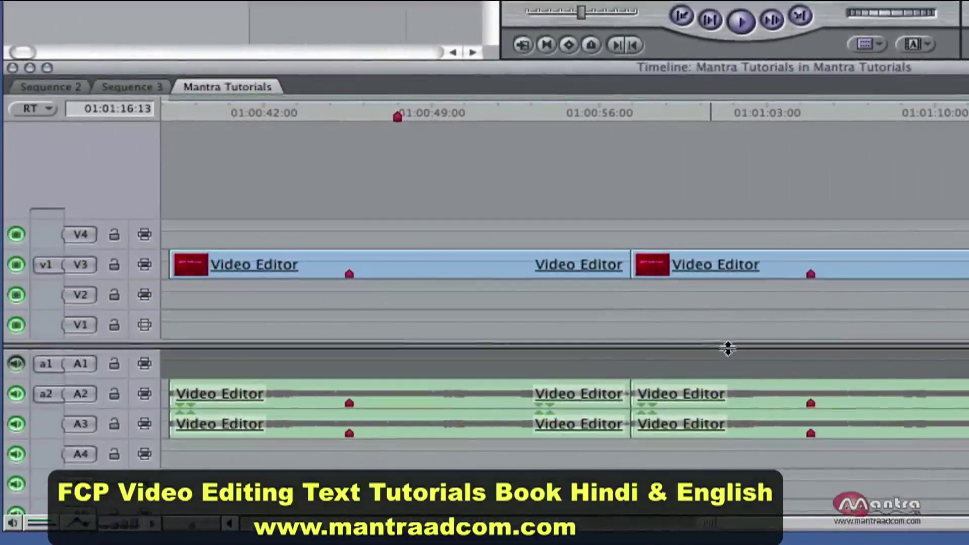
pyautogui.moveTo(728, 349); pyautogui.dragTo(794, 208)
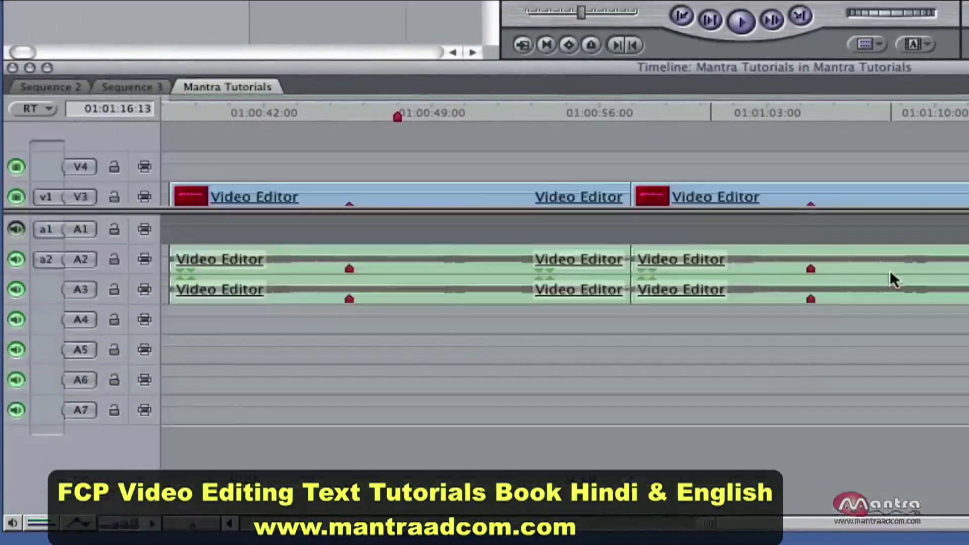